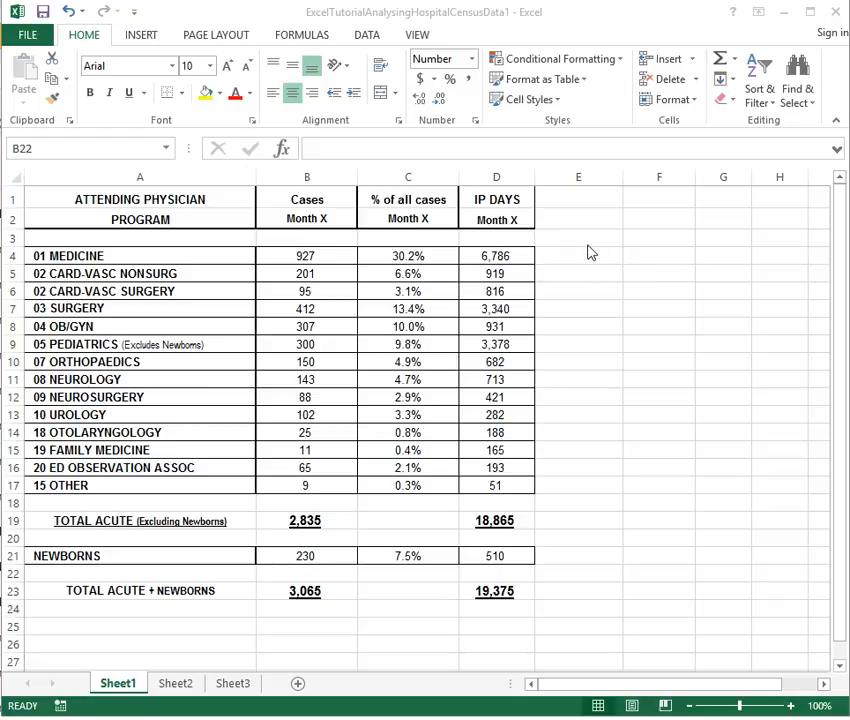
Enter the heading 'Average LOS' in E1 and 'Month X' in E2
{"action": "left_click", "coordinate": [578, 214]}
{"action": "left_click", "coordinate": [574, 201]}
{"action": "type", "text": "A"}
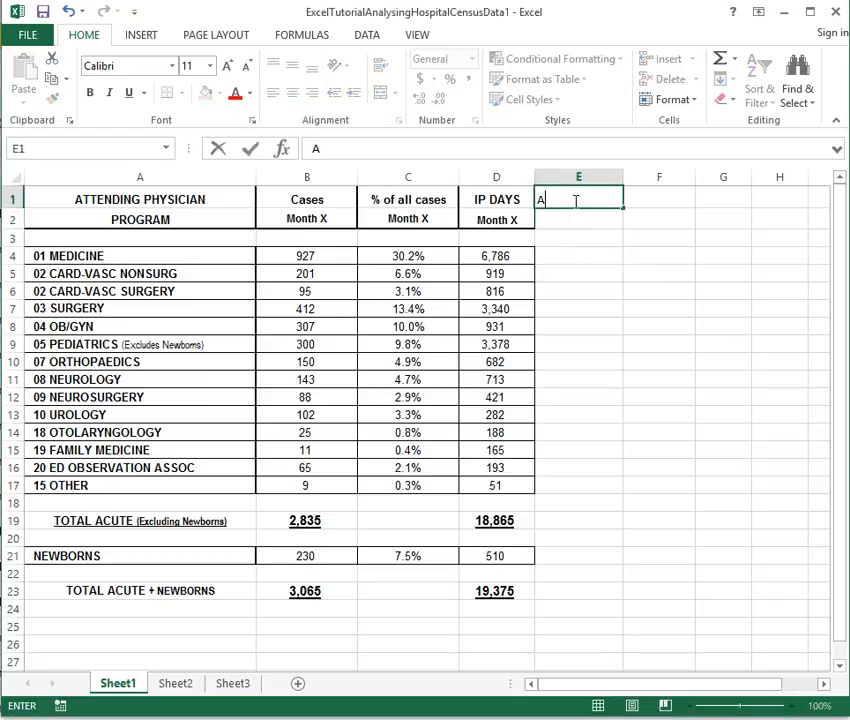
{"action": "type", "text": "verage LOW"}
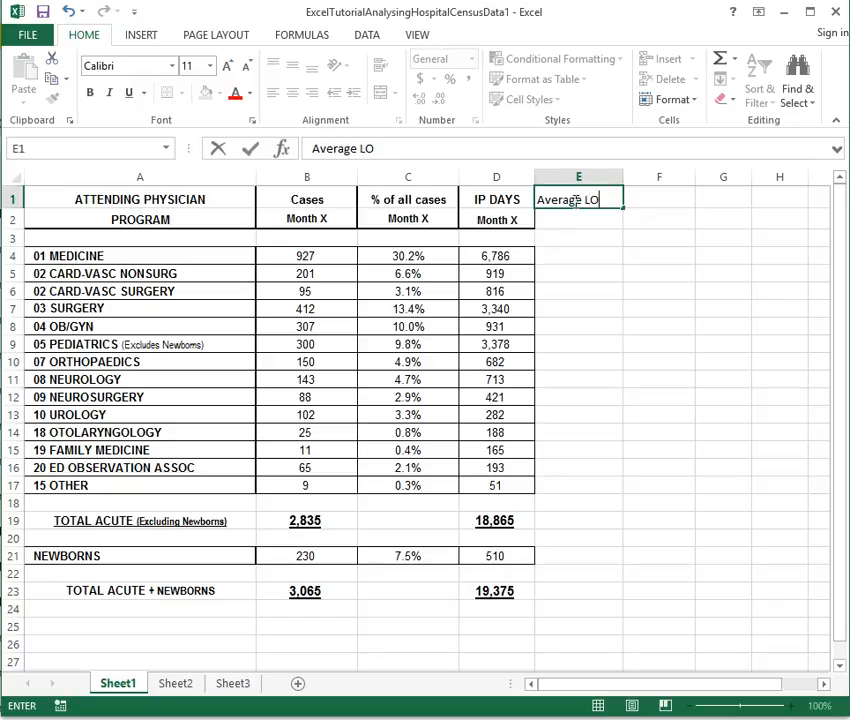
{"action": "key", "text": "BackSpace"}
{"action": "key", "text": "Return"}
{"action": "type", "text": "Month X"}
{"action": "key", "text": "Return"}
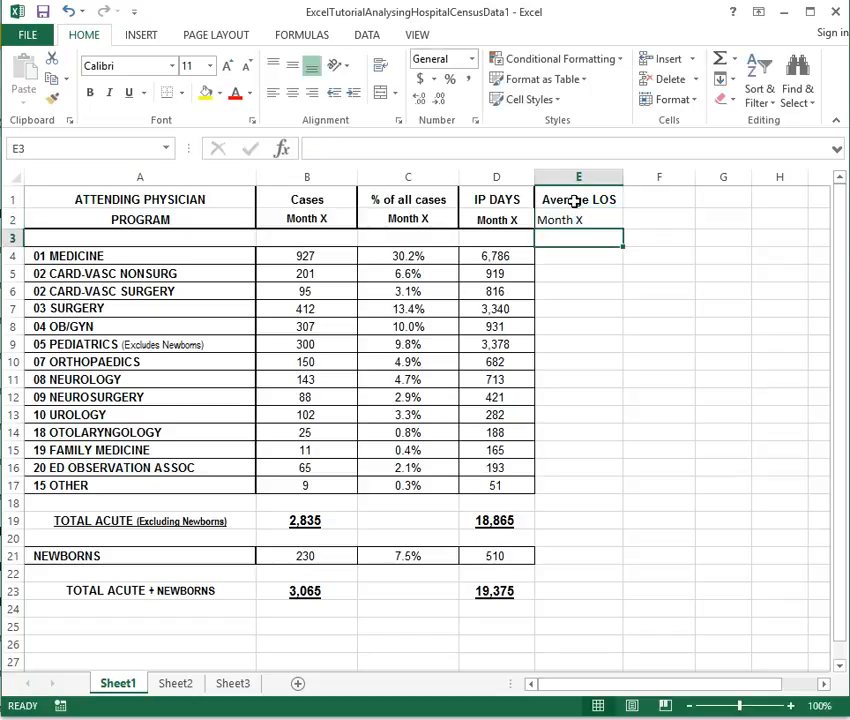
Copy the D1 and D2 heading formatting onto E1 and E2 with Format Painter
{"action": "left_click", "coordinate": [475, 196]}
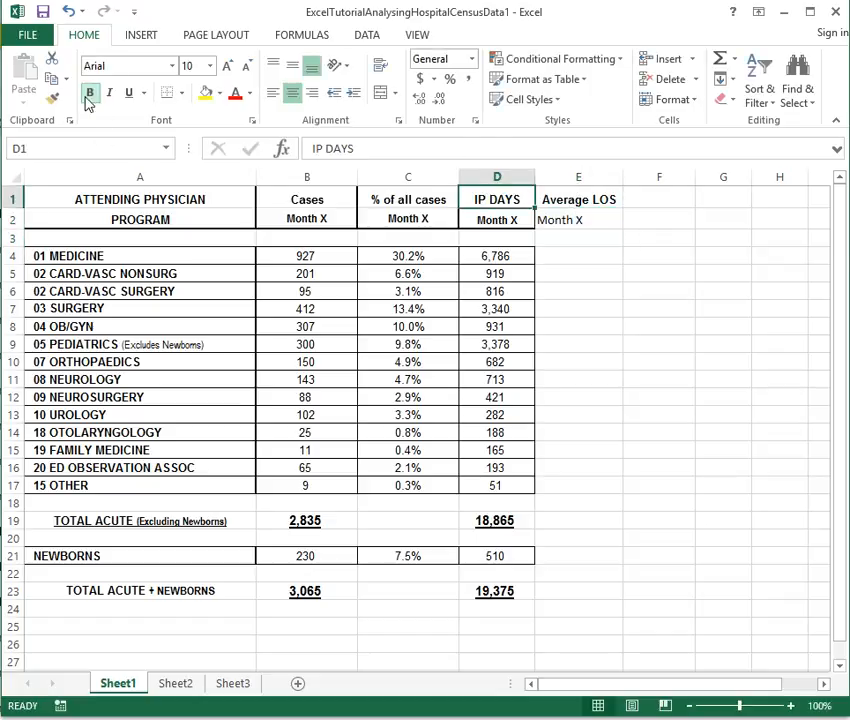
{"action": "left_click", "coordinate": [52, 97]}
{"action": "left_click", "coordinate": [596, 201]}
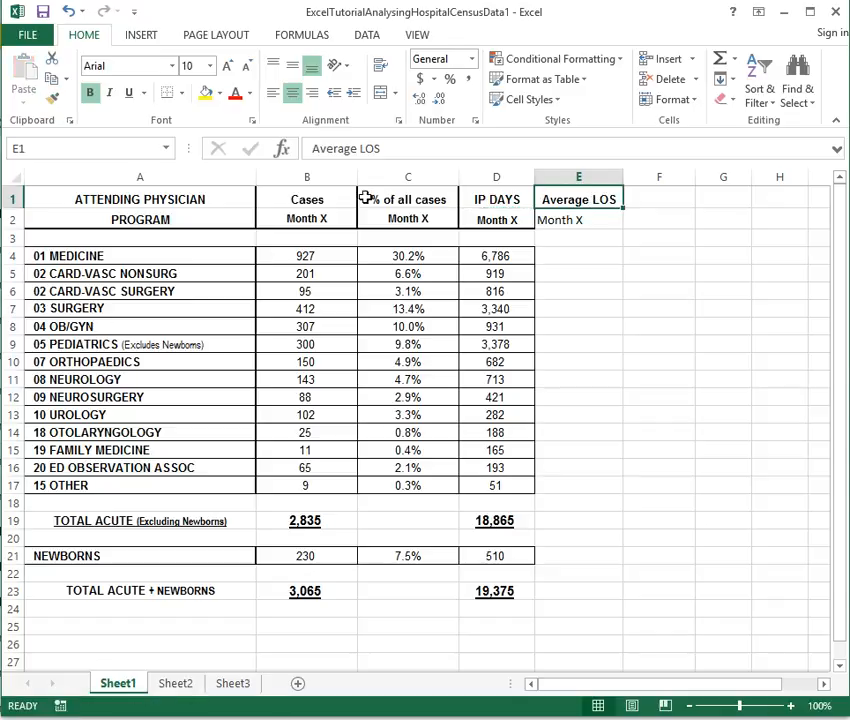
{"action": "left_click", "coordinate": [484, 220]}
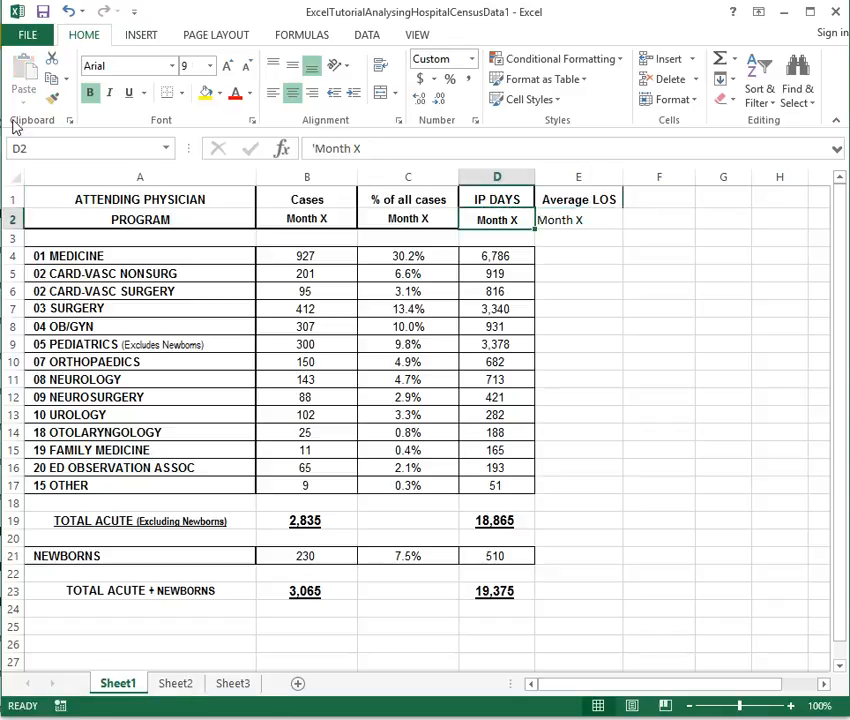
{"action": "left_click", "coordinate": [55, 100]}
{"action": "left_click", "coordinate": [556, 222]}
{"action": "left_click", "coordinate": [554, 255]}
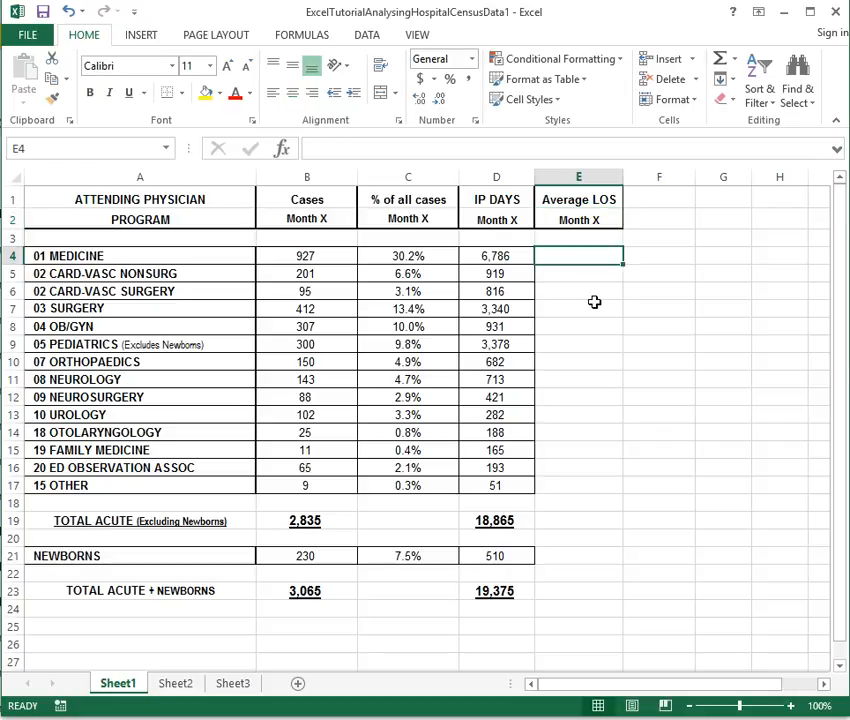
Enter =D4/B4 in E4 and fill it down to E6
{"action": "type", "text": "="}
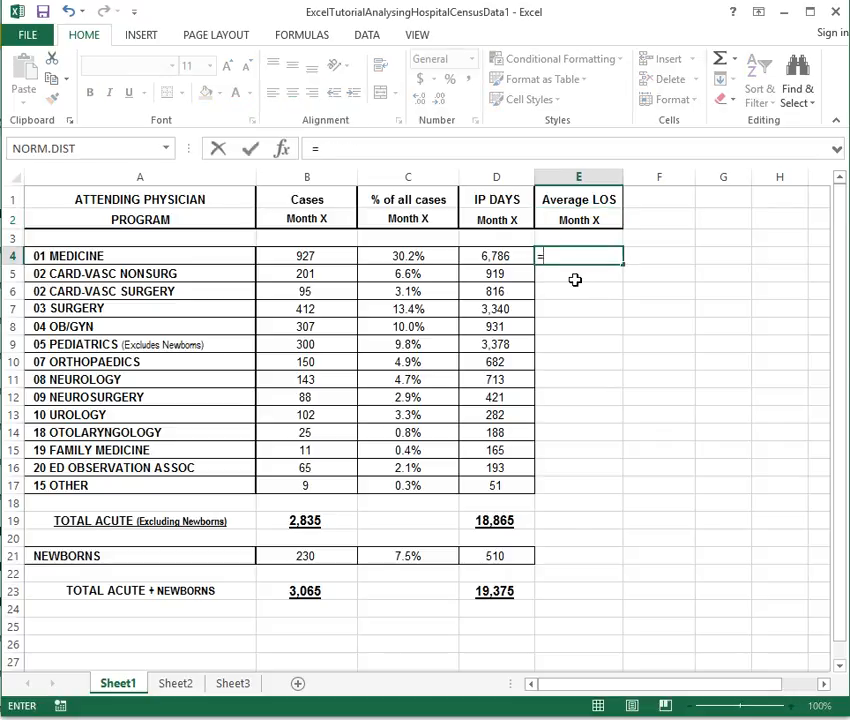
{"action": "left_click", "coordinate": [497, 258]}
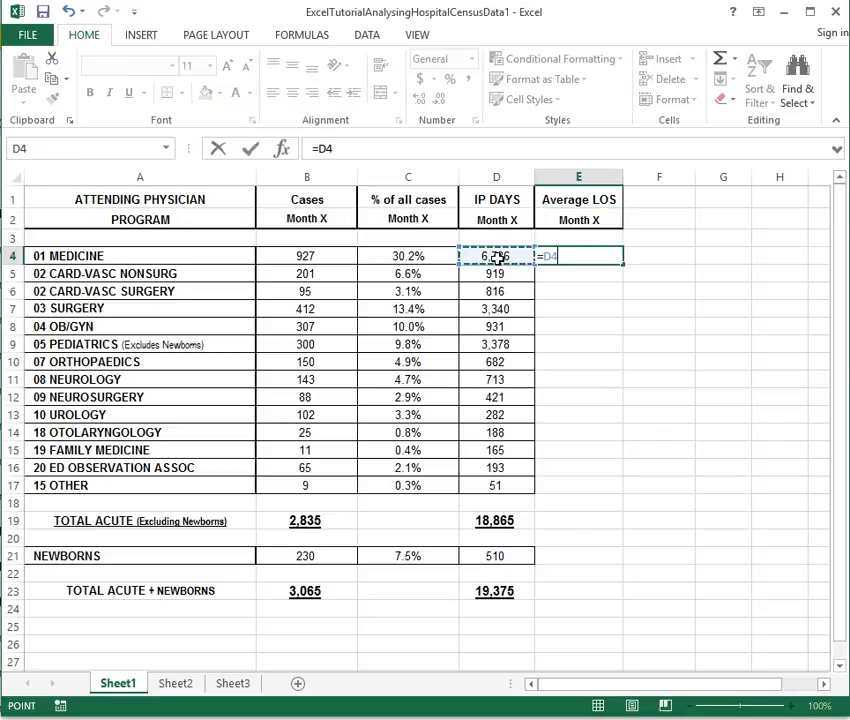
{"action": "type", "text": "/"}
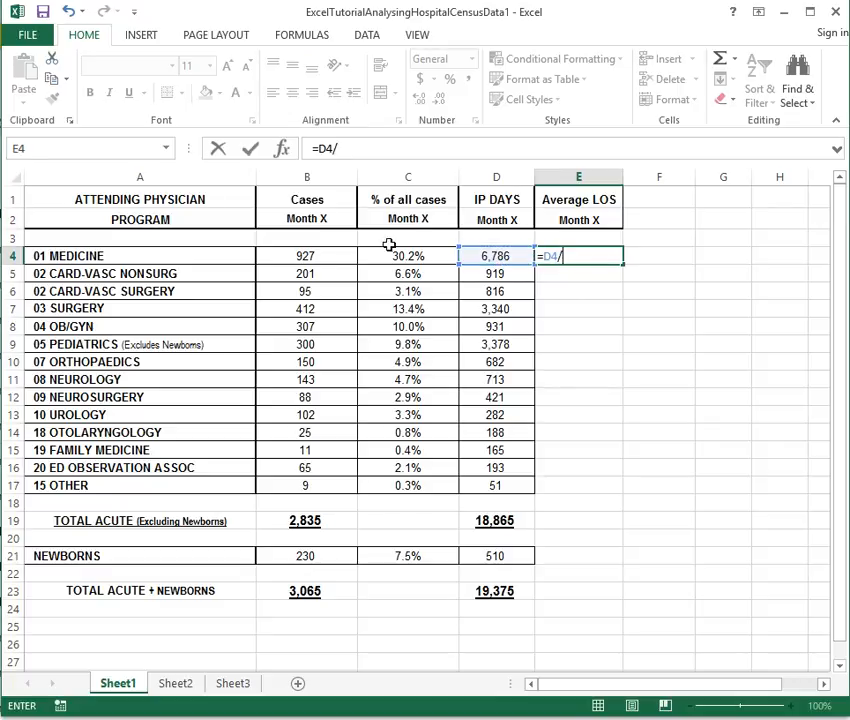
{"action": "left_click", "coordinate": [314, 257]}
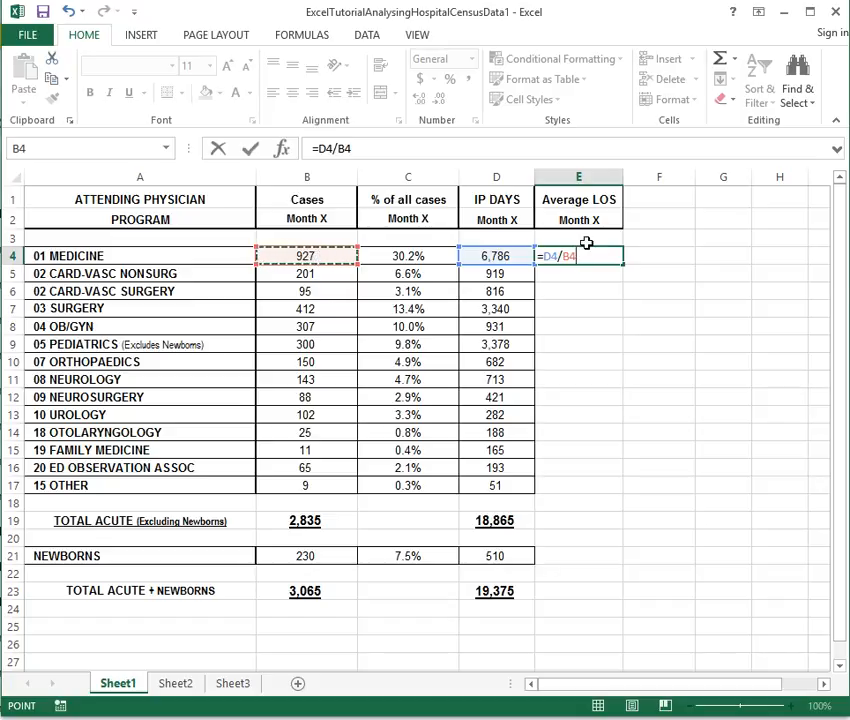
{"action": "key", "text": "Return"}
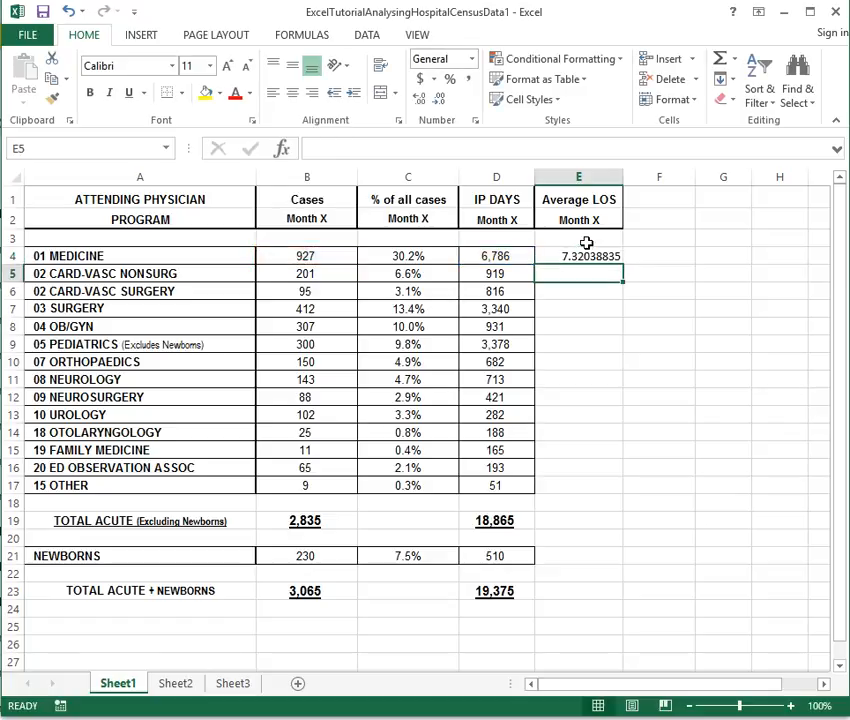
{"action": "left_click", "coordinate": [607, 256]}
{"action": "left_click_drag", "start_coordinate": [622, 266], "coordinate": [620, 294]}
Verify the copied formulas in E5 and E6, then fill the formula down to E17
{"action": "double_click", "coordinate": [584, 272]}
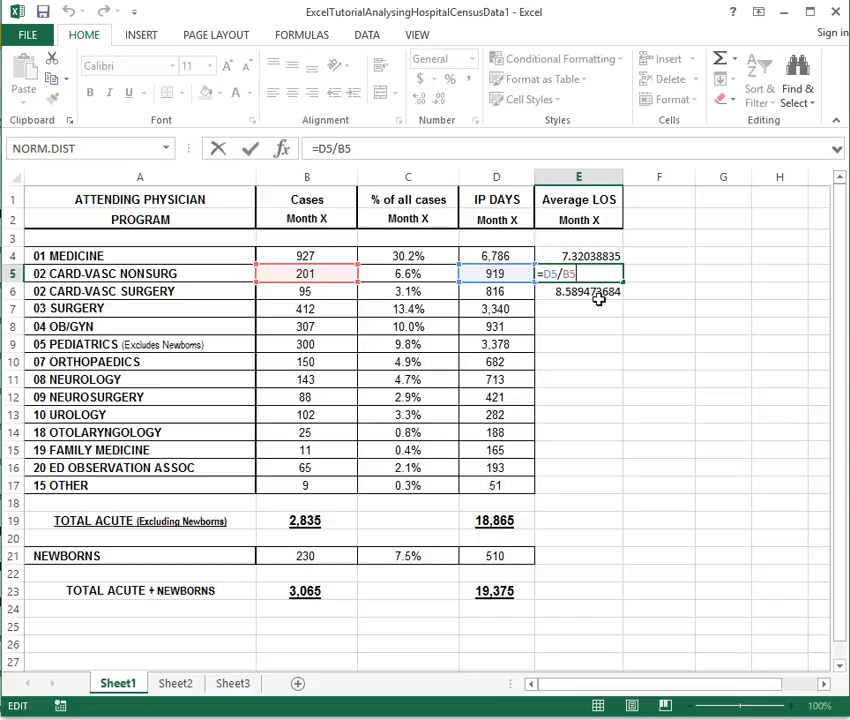
{"action": "key", "text": "ctrl+Return"}
{"action": "left_click", "coordinate": [594, 294]}
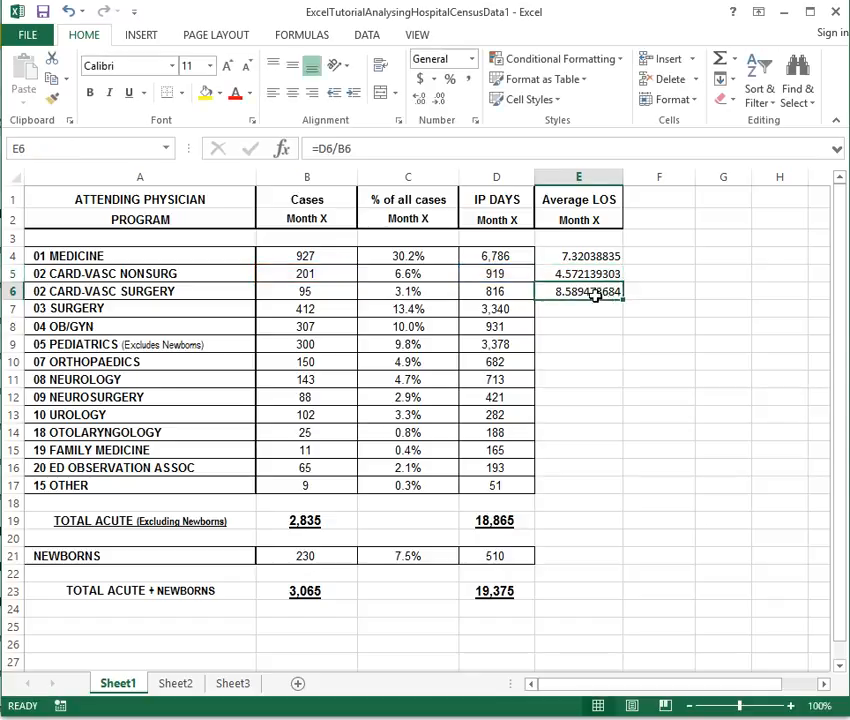
{"action": "double_click", "coordinate": [597, 298]}
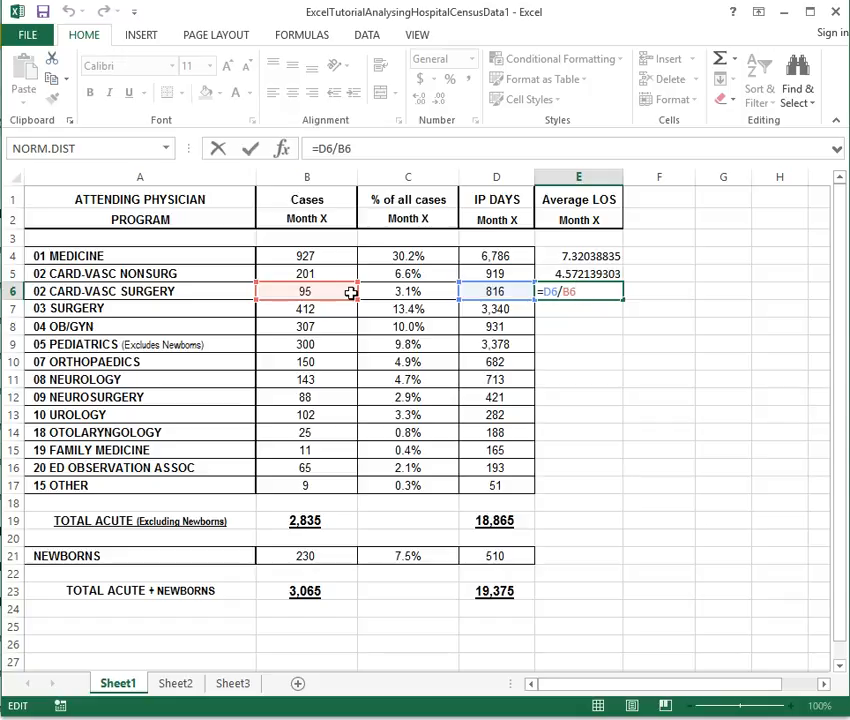
{"action": "key", "text": "ctrl+Return"}
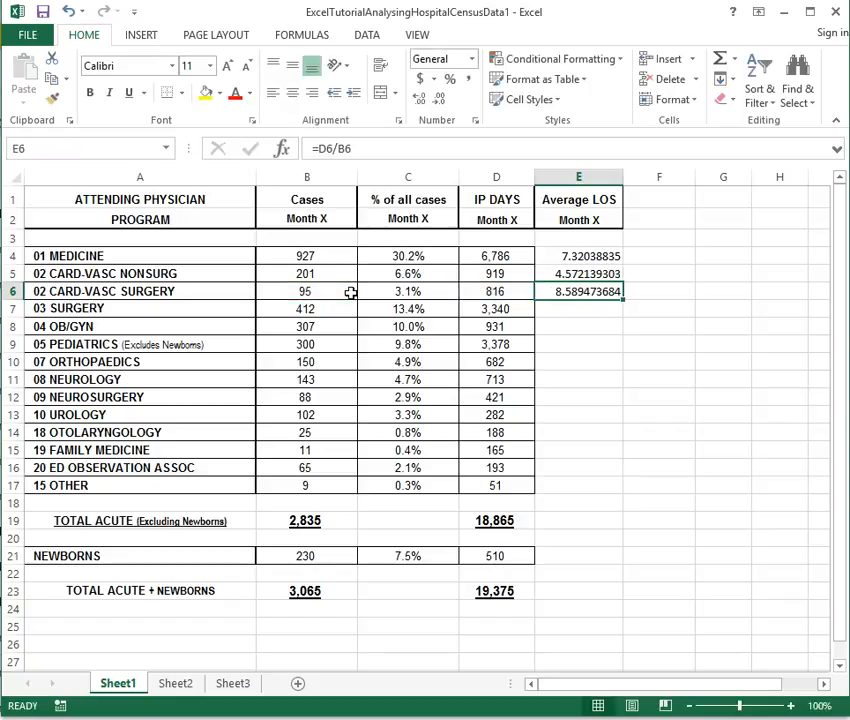
{"action": "double_click", "coordinate": [560, 291]}
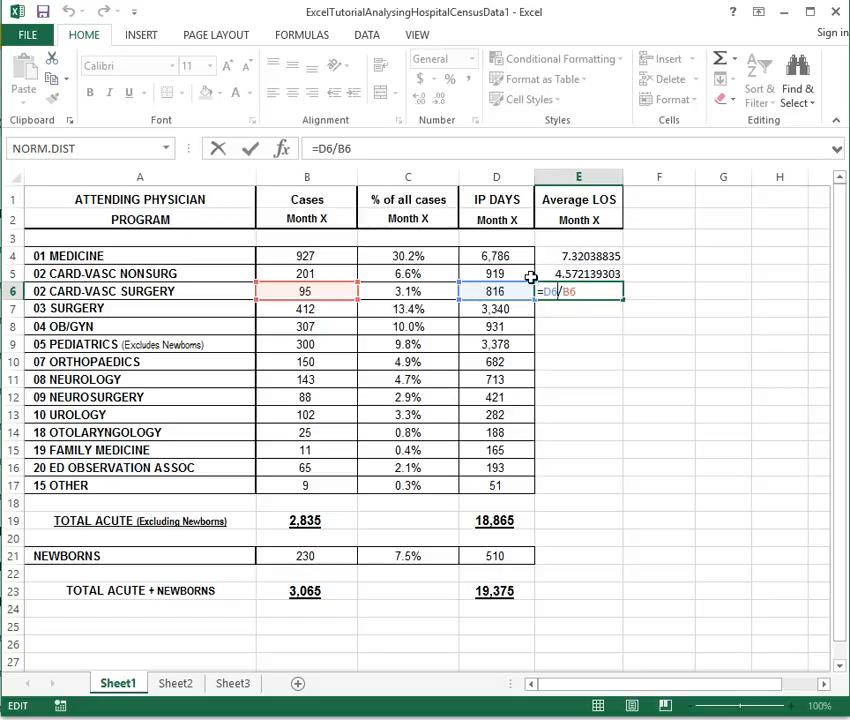
{"action": "key", "text": "Escape"}
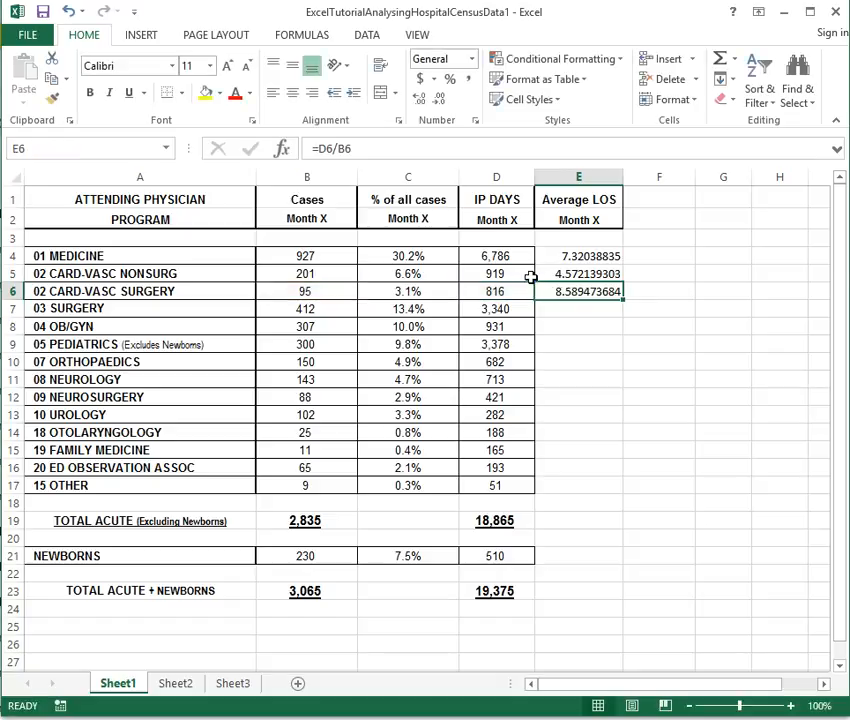
{"action": "left_click_drag", "start_coordinate": [621, 299], "coordinate": [598, 497]}
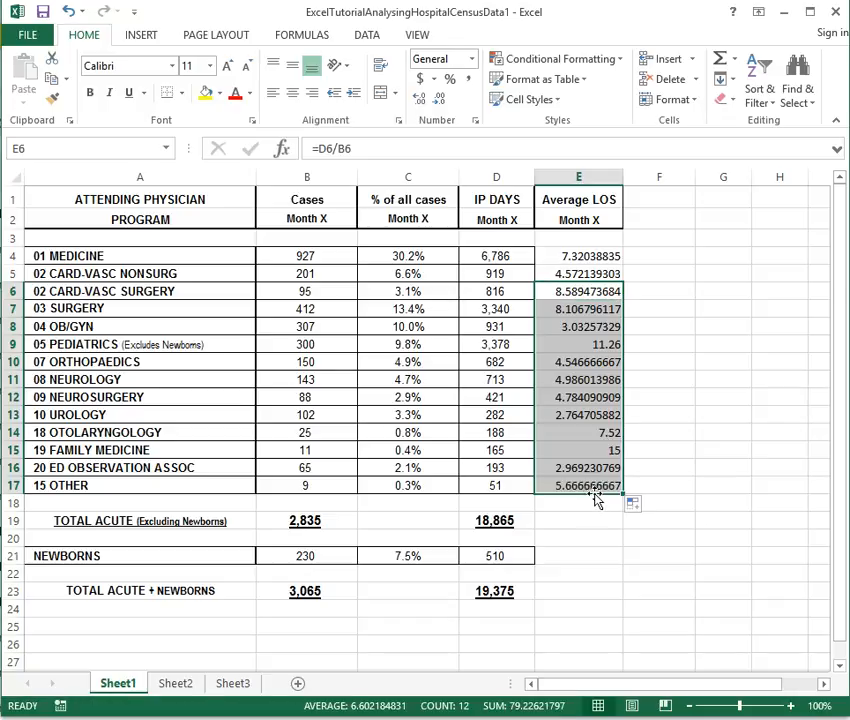
Copy the E17 formula and paste it as a formula into E21 for Newborns
{"action": "left_click", "coordinate": [590, 486]}
{"action": "right_click", "coordinate": [591, 487]}
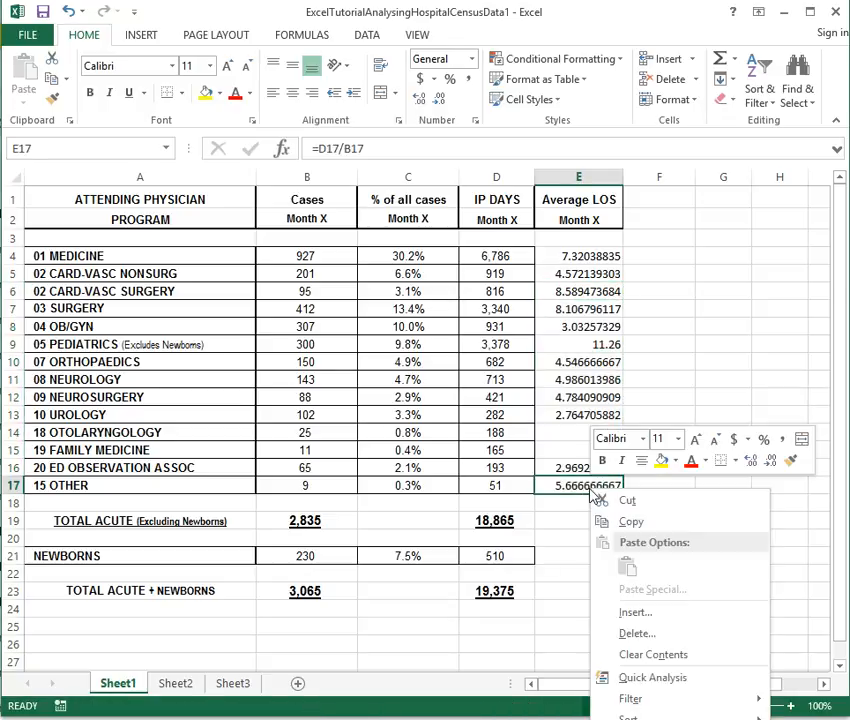
{"action": "left_click", "coordinate": [628, 521]}
{"action": "left_click", "coordinate": [563, 557]}
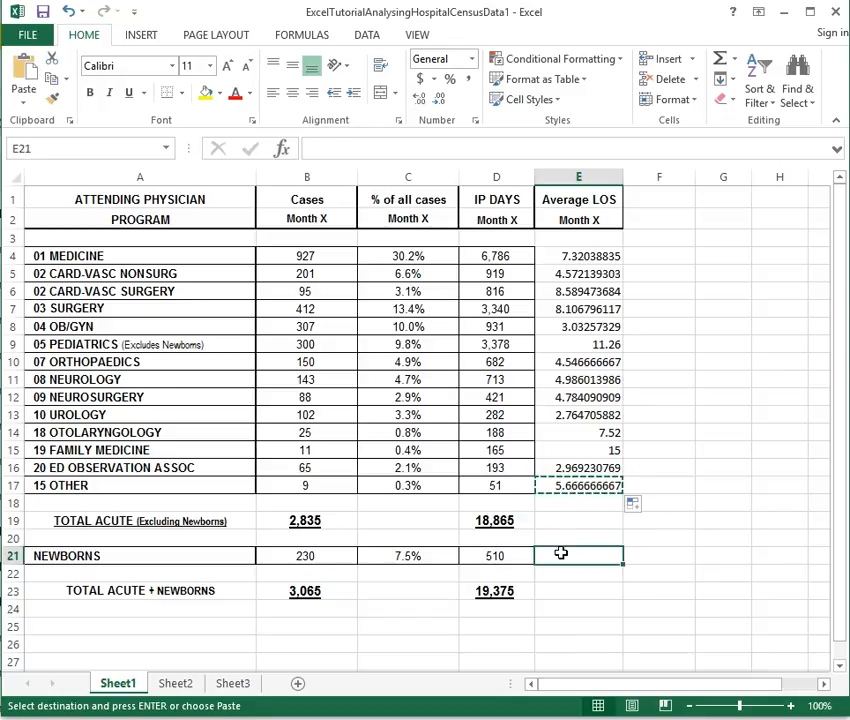
{"action": "right_click", "coordinate": [563, 558]}
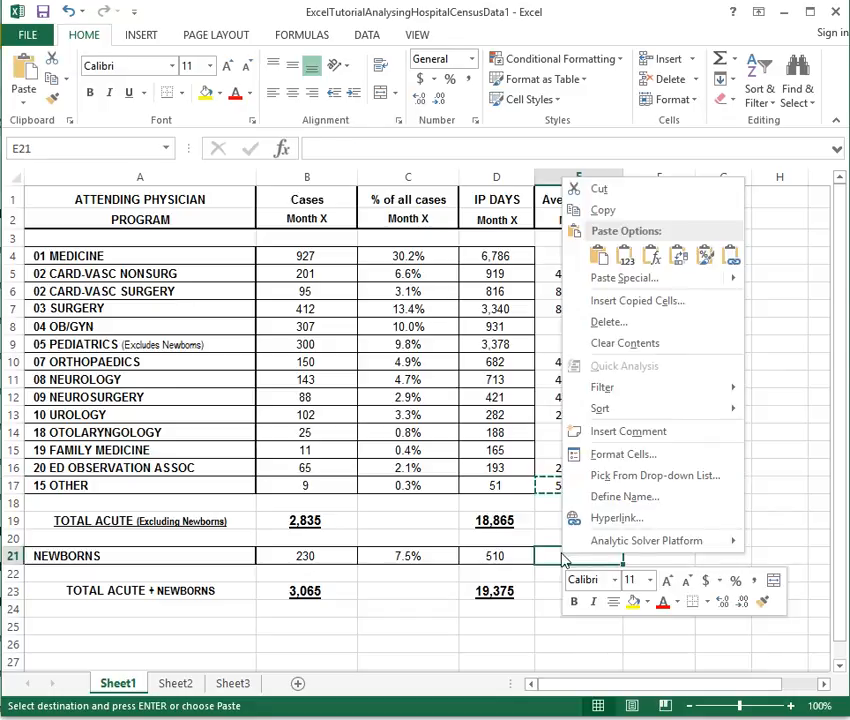
{"action": "mouse_move", "coordinate": [636, 280]}
{"action": "left_click", "coordinate": [650, 257]}
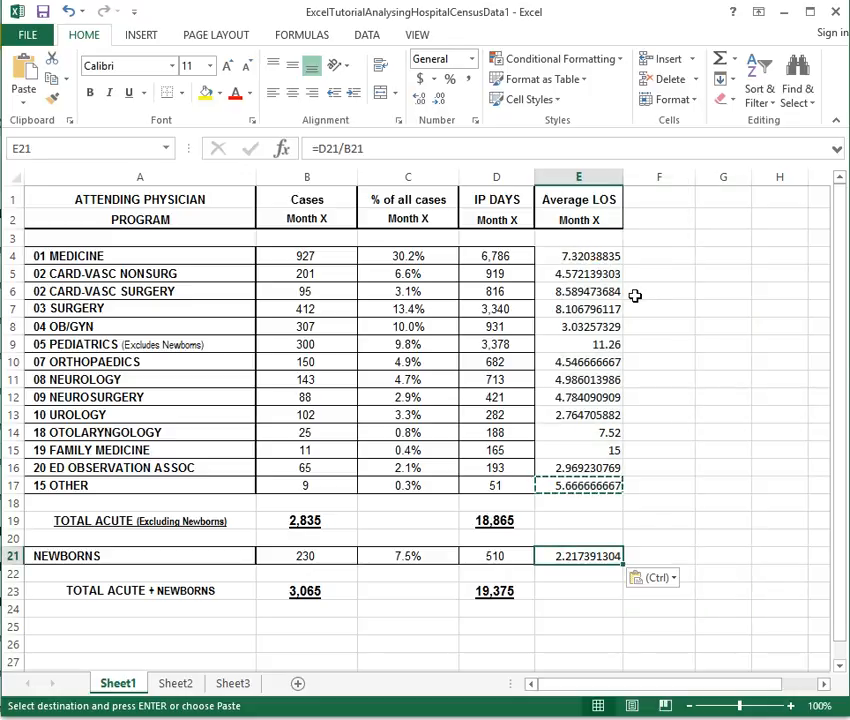
Reduce the Average LOS values in column E to two decimals and centre them
{"action": "left_click_drag", "start_coordinate": [596, 256], "coordinate": [598, 584]}
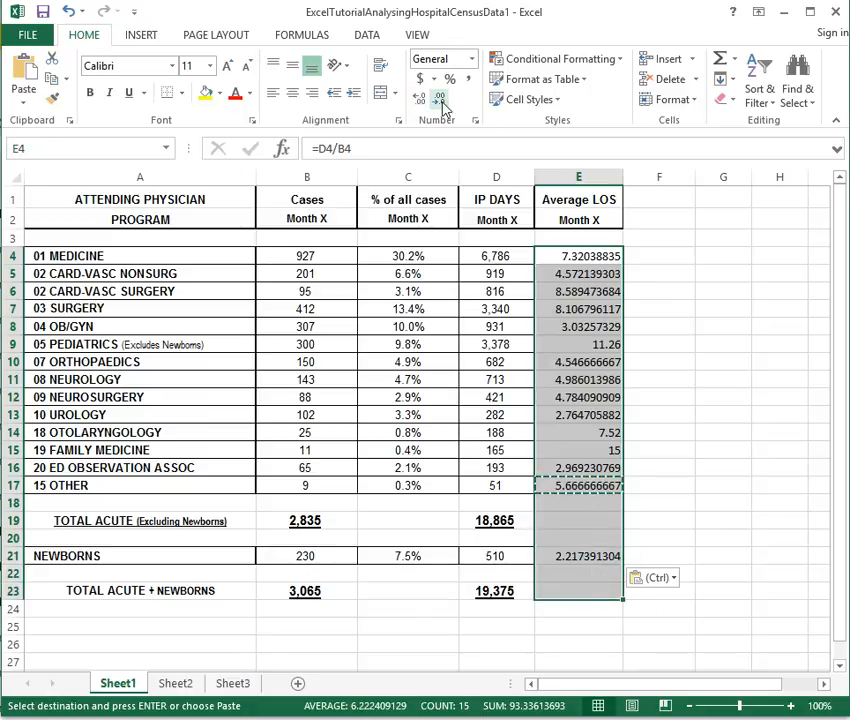
{"action": "left_click", "coordinate": [441, 107]}
{"action": "left_click", "coordinate": [442, 108]}
{"action": "left_click", "coordinate": [441, 107]}
{"action": "left_click", "coordinate": [441, 107]}
{"action": "left_click", "coordinate": [441, 107]}
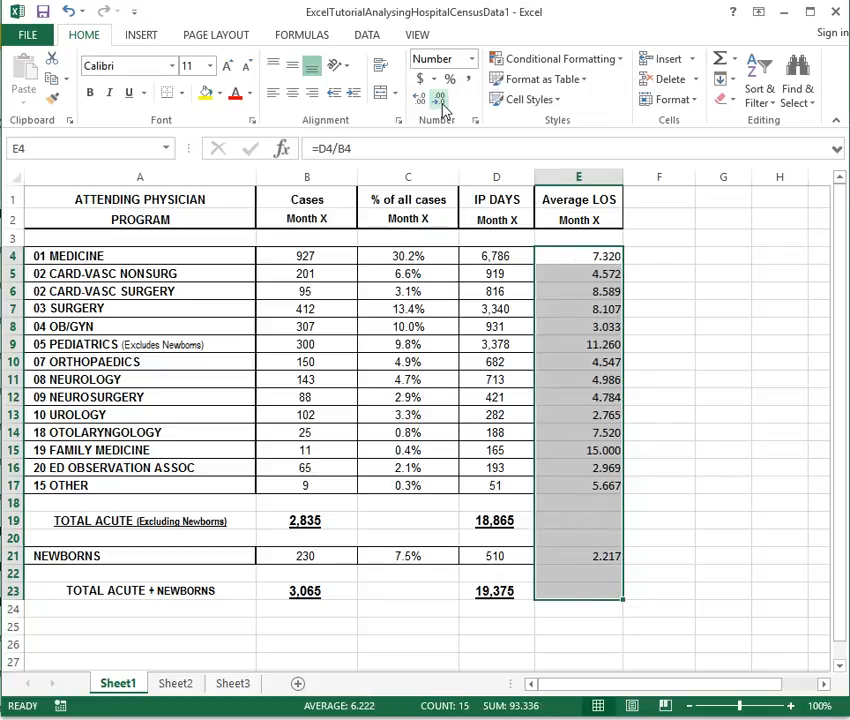
{"action": "left_click", "coordinate": [442, 107]}
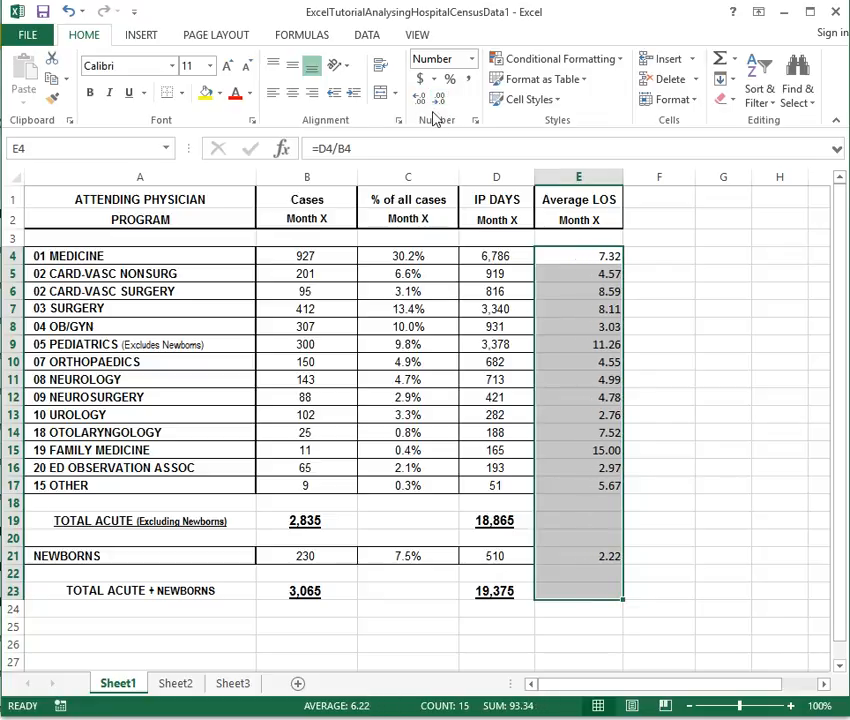
{"action": "left_click", "coordinate": [293, 92]}
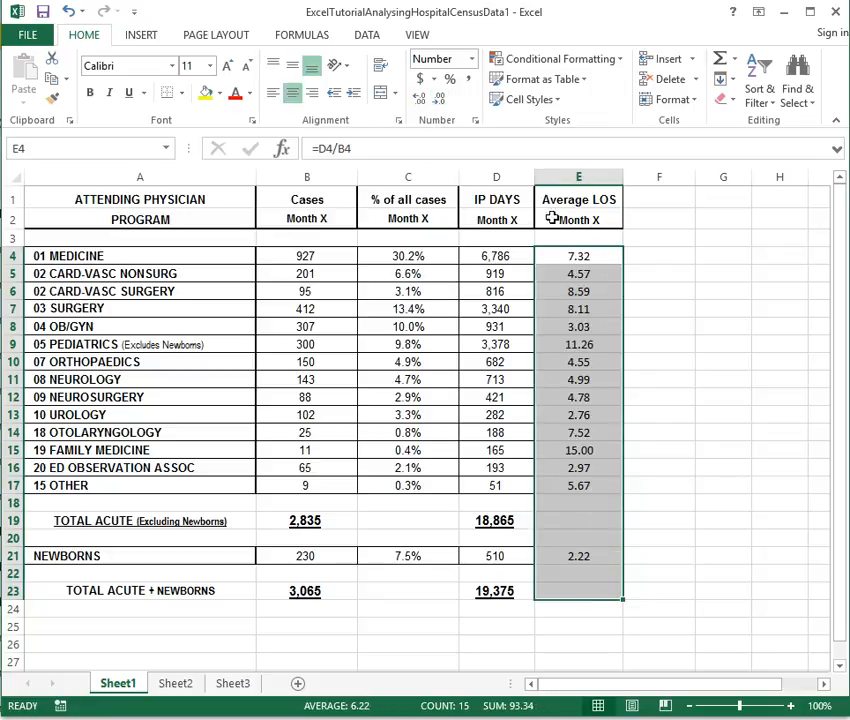
{"action": "left_click", "coordinate": [562, 205]}
Change the E1 heading to 'Average LOS (days)', wrap its text, and heighten row 1
{"action": "left_click", "coordinate": [397, 146]}
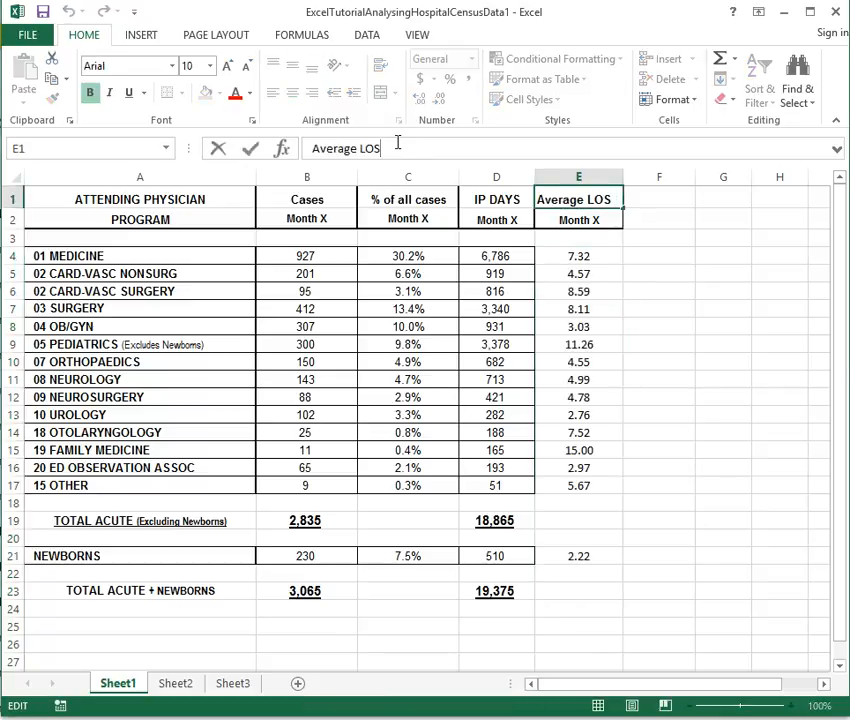
{"action": "type", "text": "(days"}
{"action": "key", "text": "Return"}
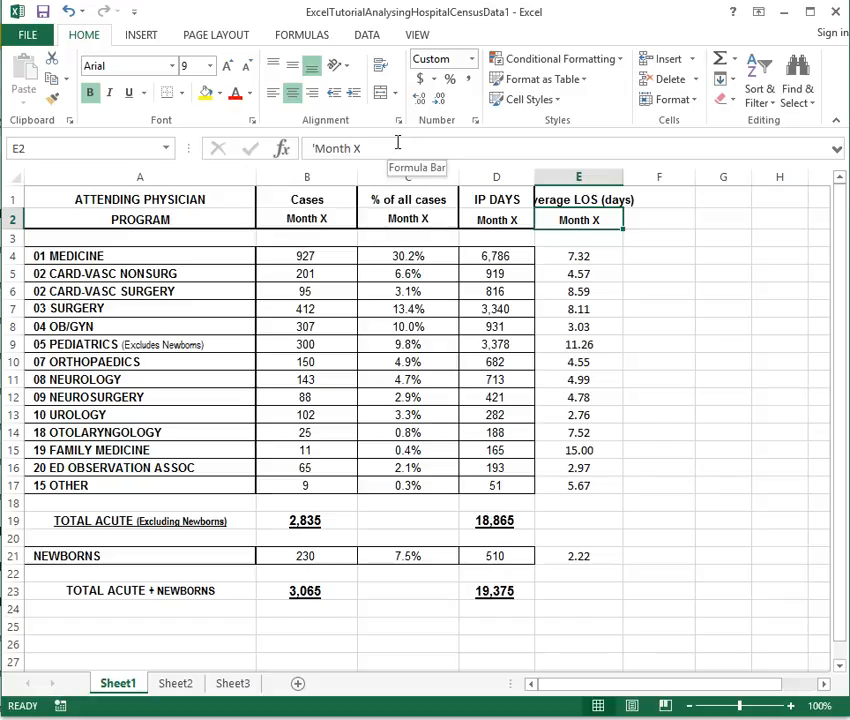
{"action": "left_click", "coordinate": [567, 195]}
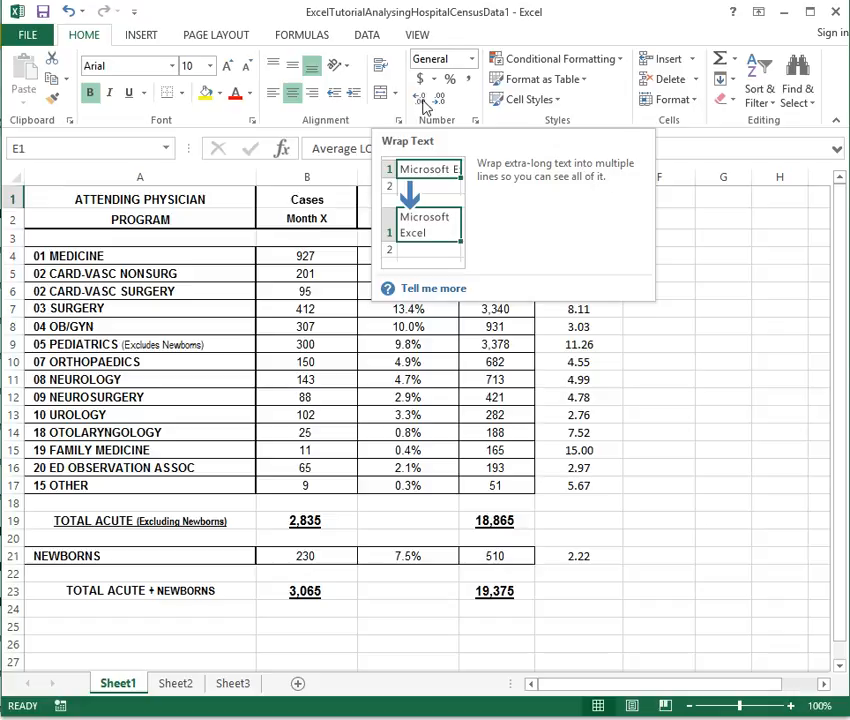
{"action": "left_click", "coordinate": [380, 67]}
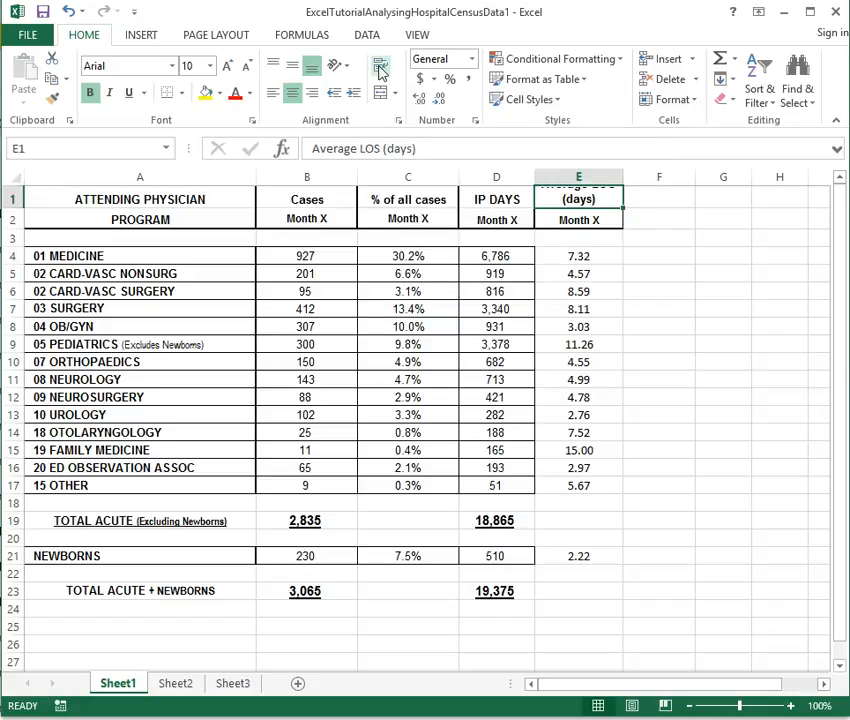
{"action": "left_click_drag", "start_coordinate": [15, 209], "coordinate": [16, 224]}
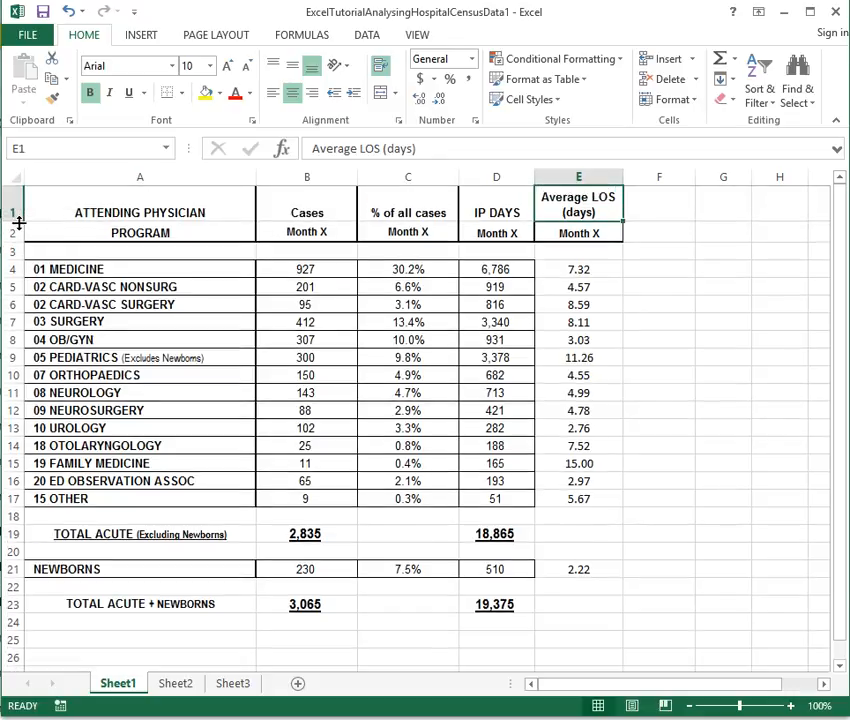
{"action": "left_click", "coordinate": [601, 375]}
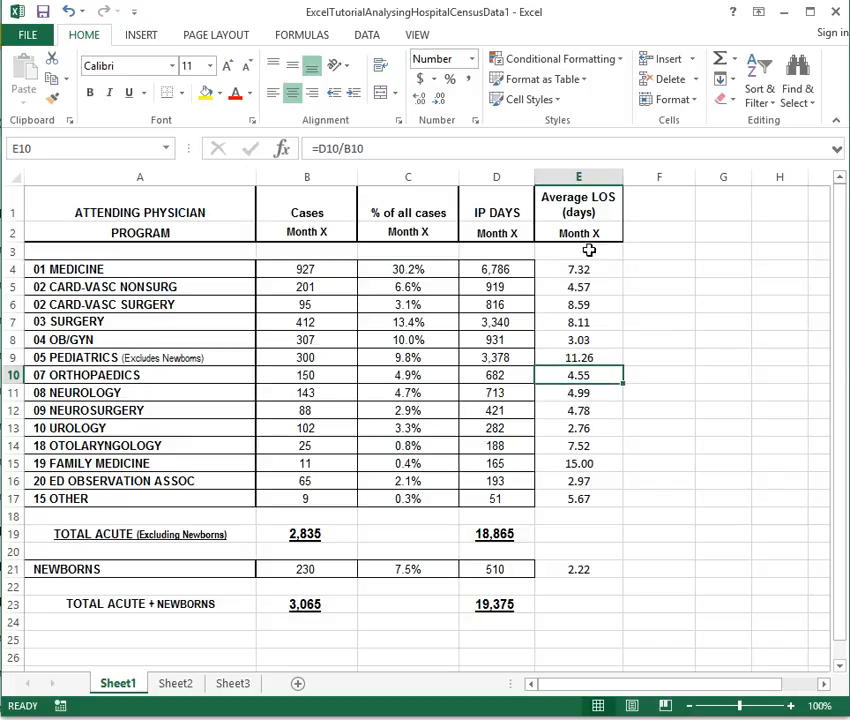
Apply All Borders to E4:E17 and to the Newborns average cell E21
{"action": "left_click_drag", "start_coordinate": [594, 270], "coordinate": [583, 497]}
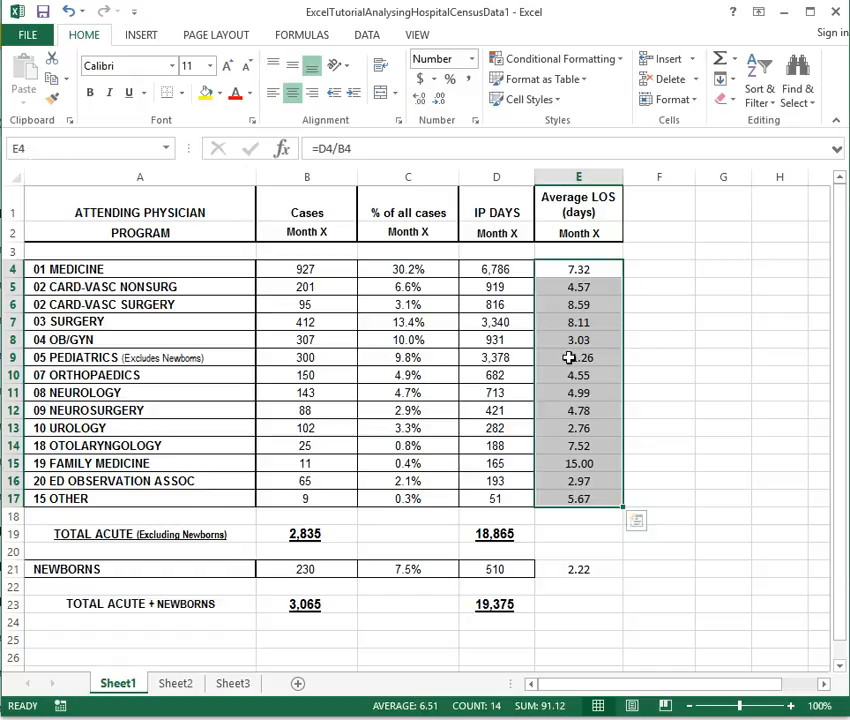
{"action": "left_click", "coordinate": [180, 94]}
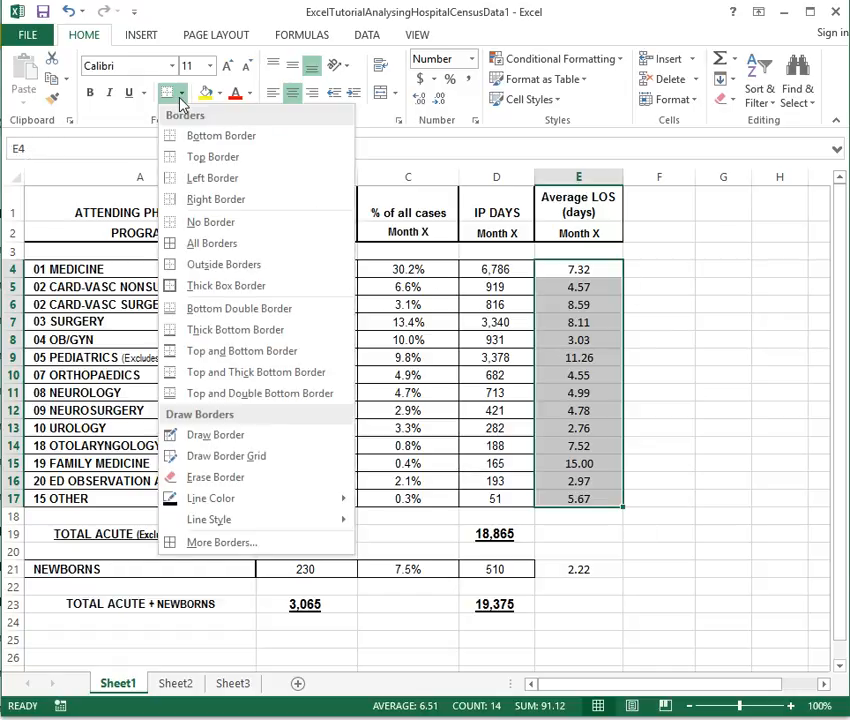
{"action": "left_click", "coordinate": [217, 243]}
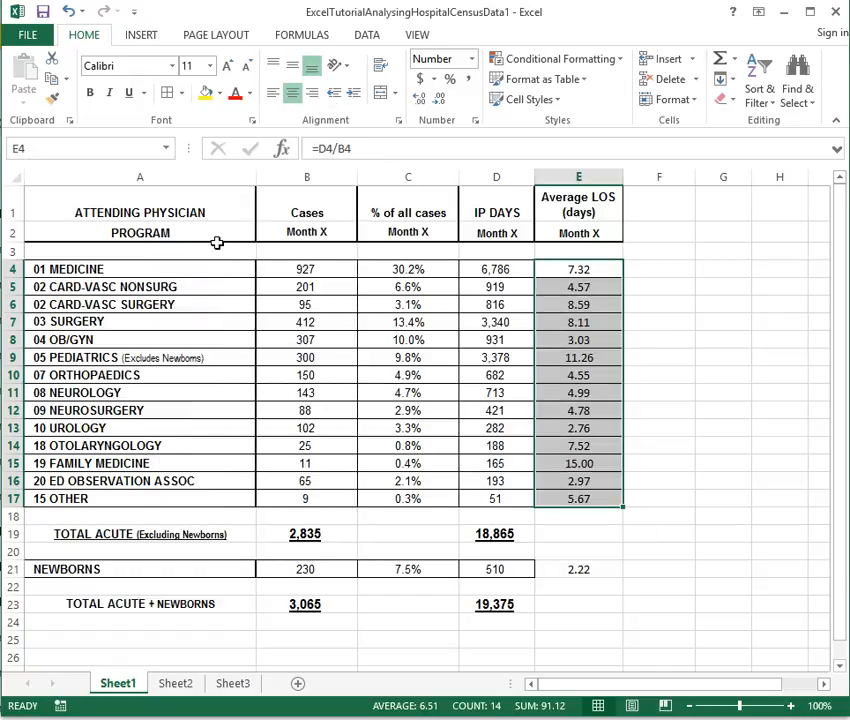
{"action": "left_click", "coordinate": [565, 569]}
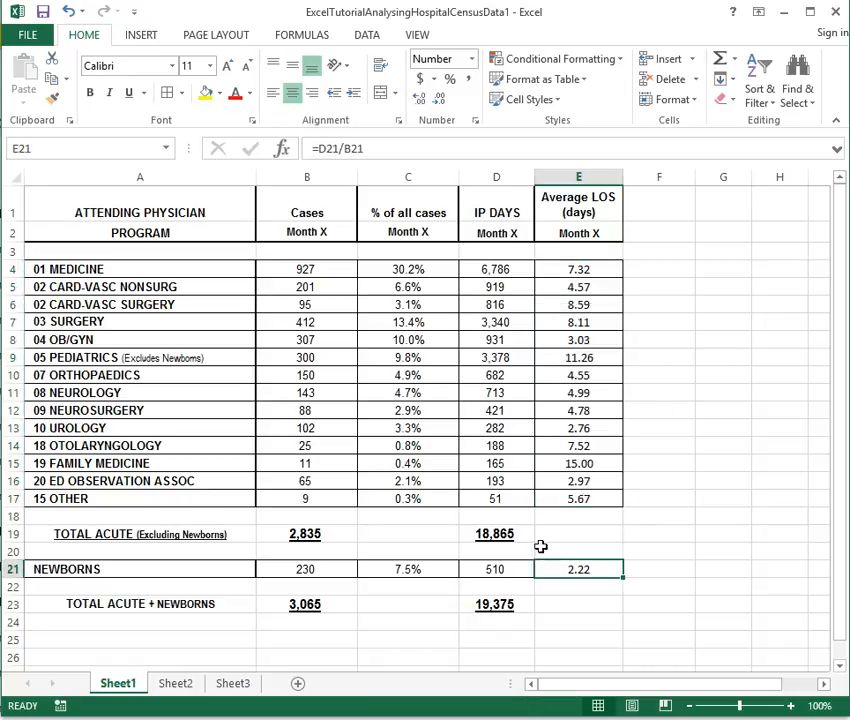
{"action": "left_click", "coordinate": [180, 93]}
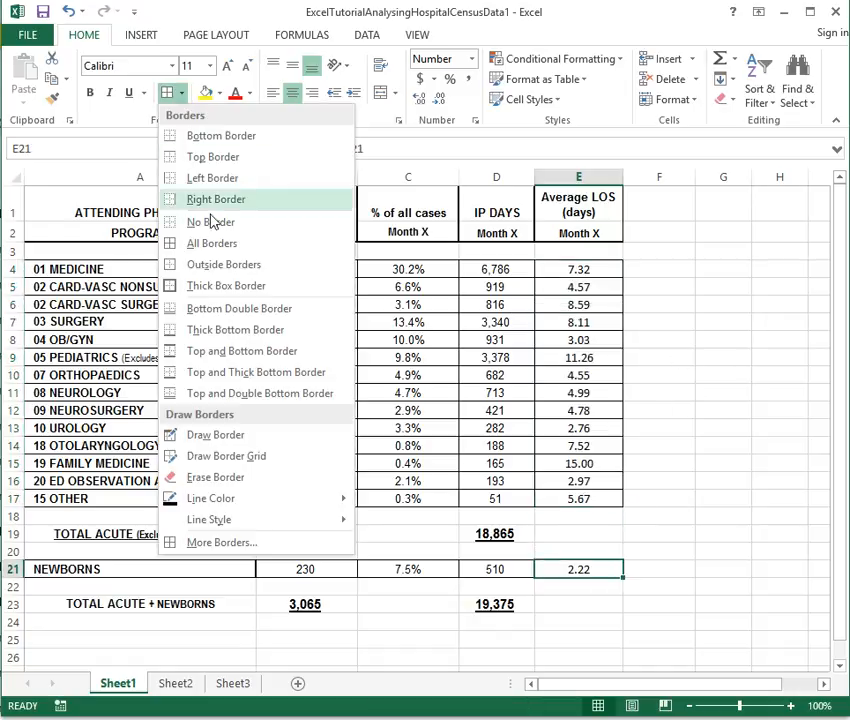
{"action": "left_click", "coordinate": [214, 244]}
{"action": "left_click", "coordinate": [698, 395]}
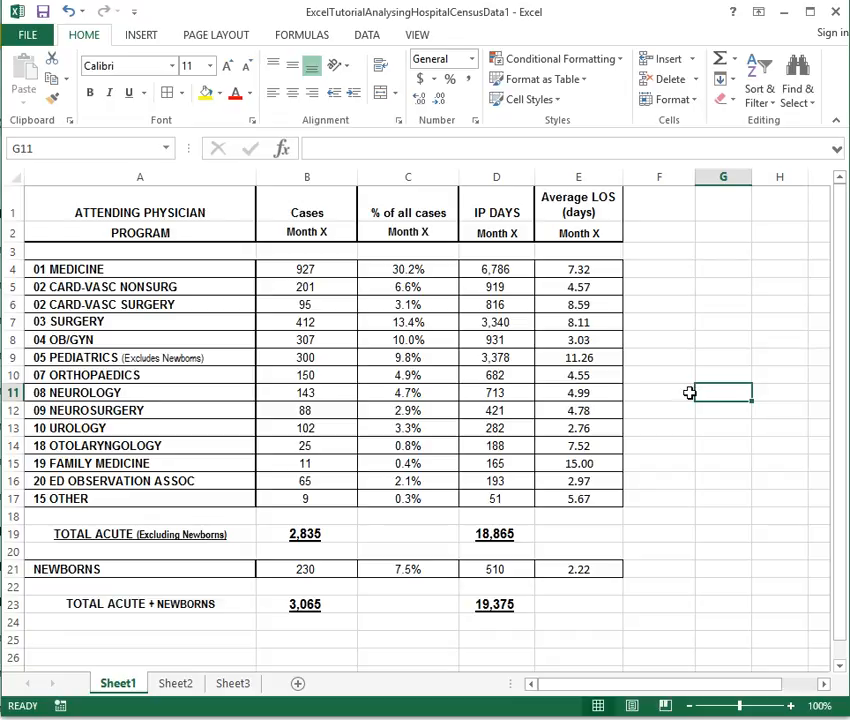
{"action": "left_click", "coordinate": [577, 268]}
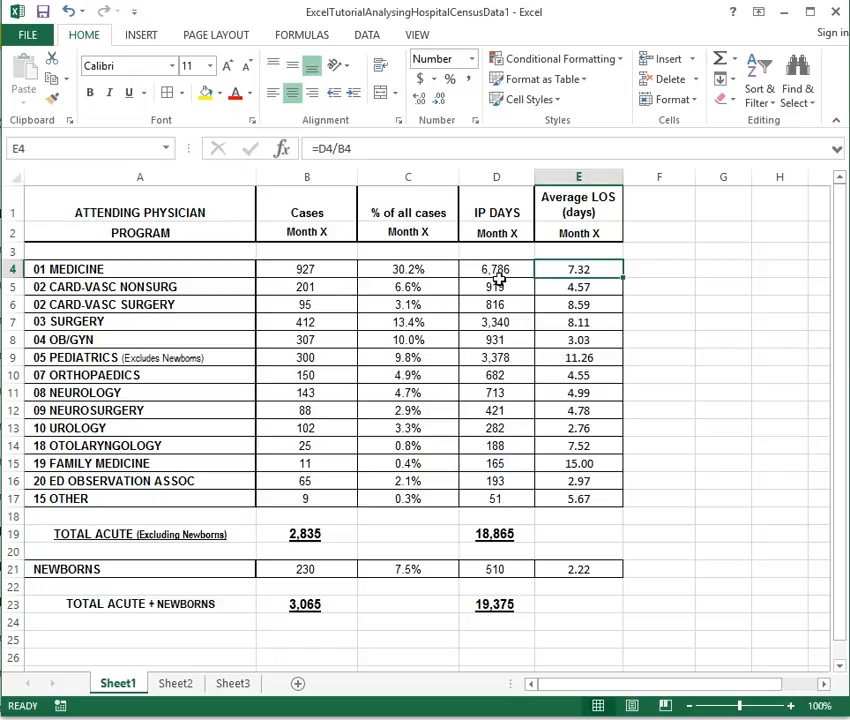
{"action": "left_click", "coordinate": [564, 288]}
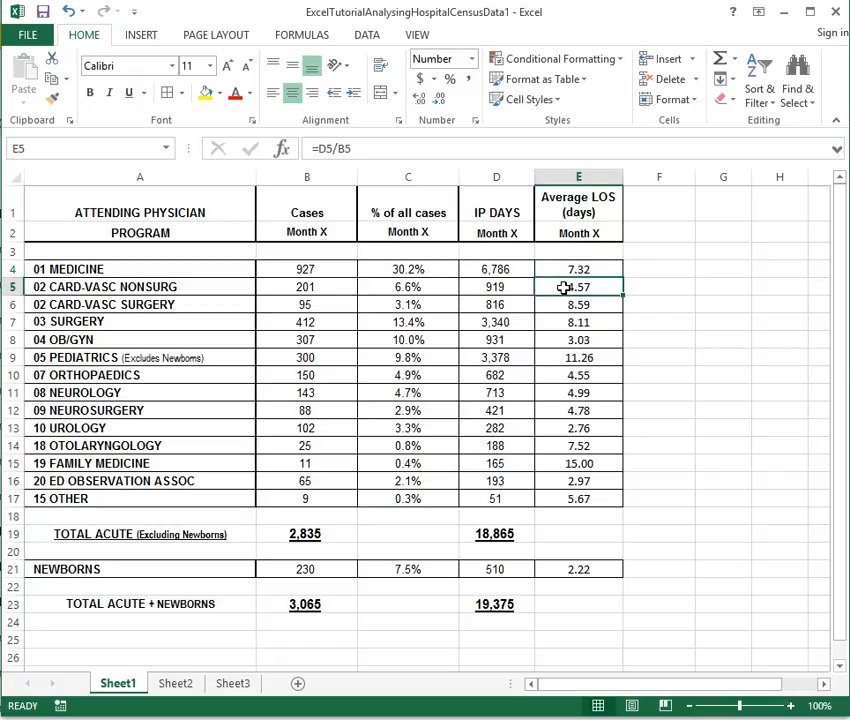
{"action": "left_click", "coordinate": [408, 268]}
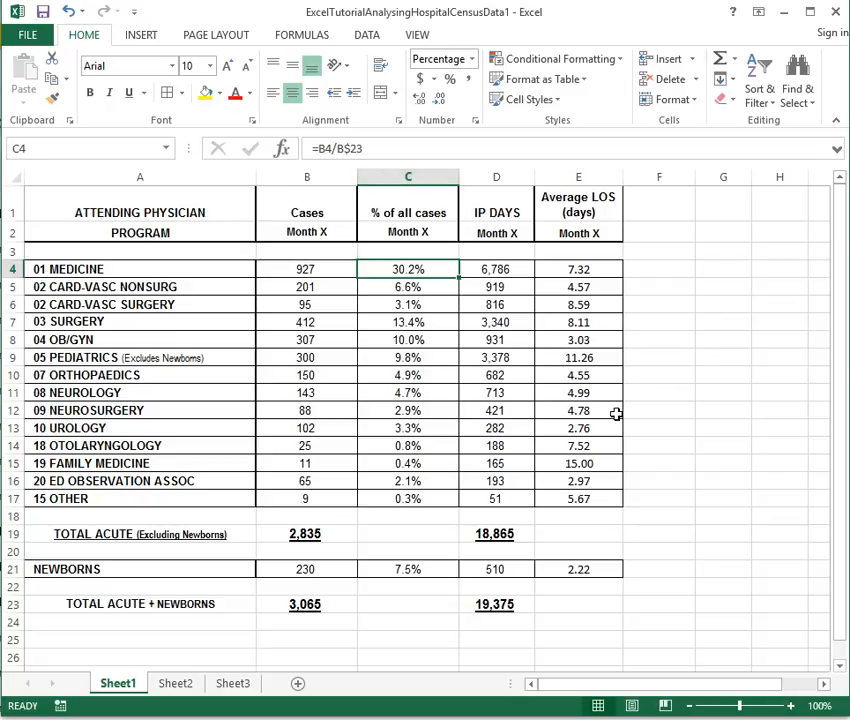
{"action": "left_click", "coordinate": [616, 413]}
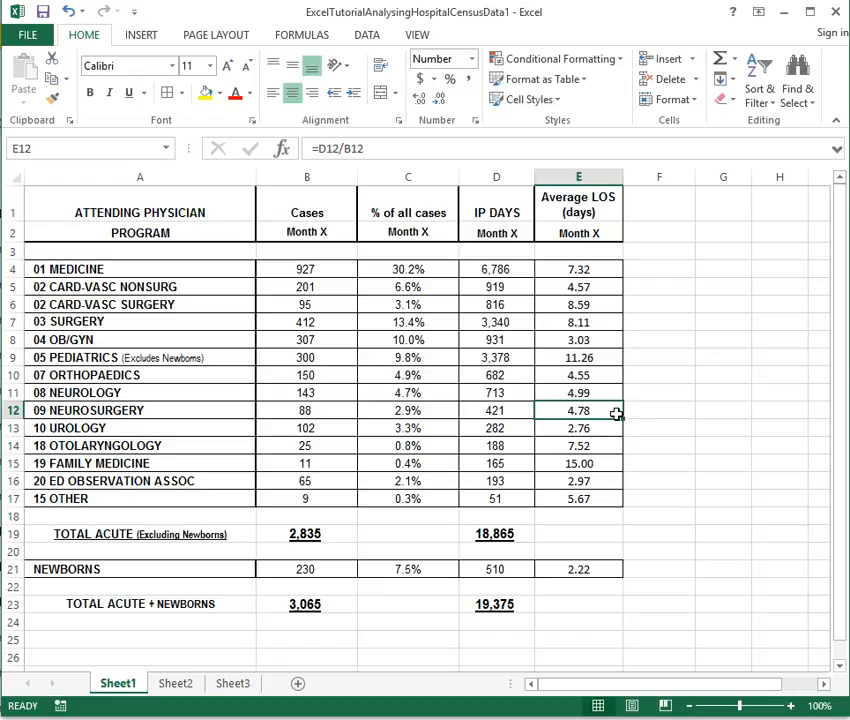
{"action": "left_click", "coordinate": [590, 267]}
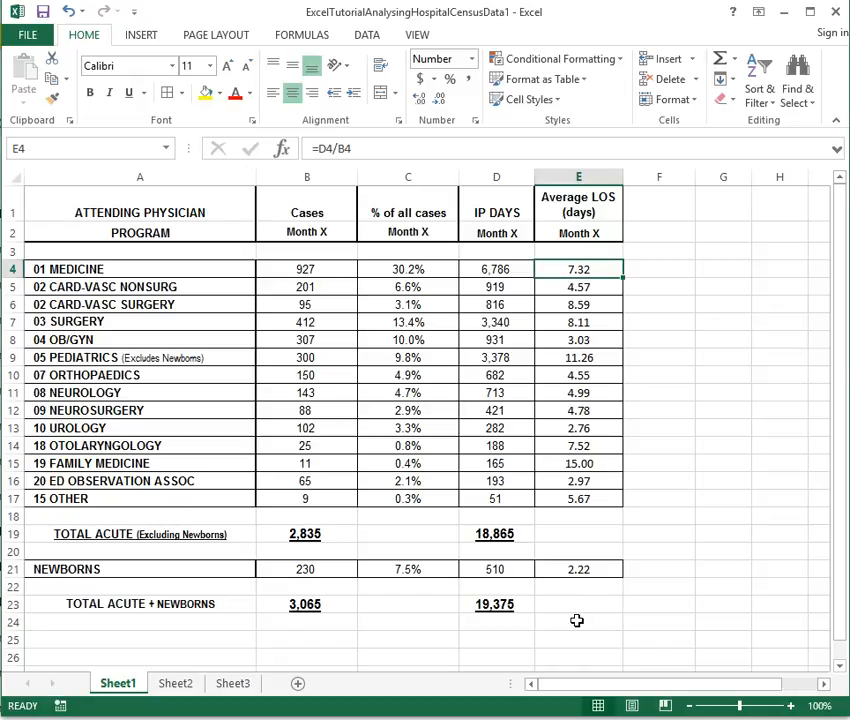
Label cell D25 'Average LOS'
{"action": "left_click", "coordinate": [486, 640]}
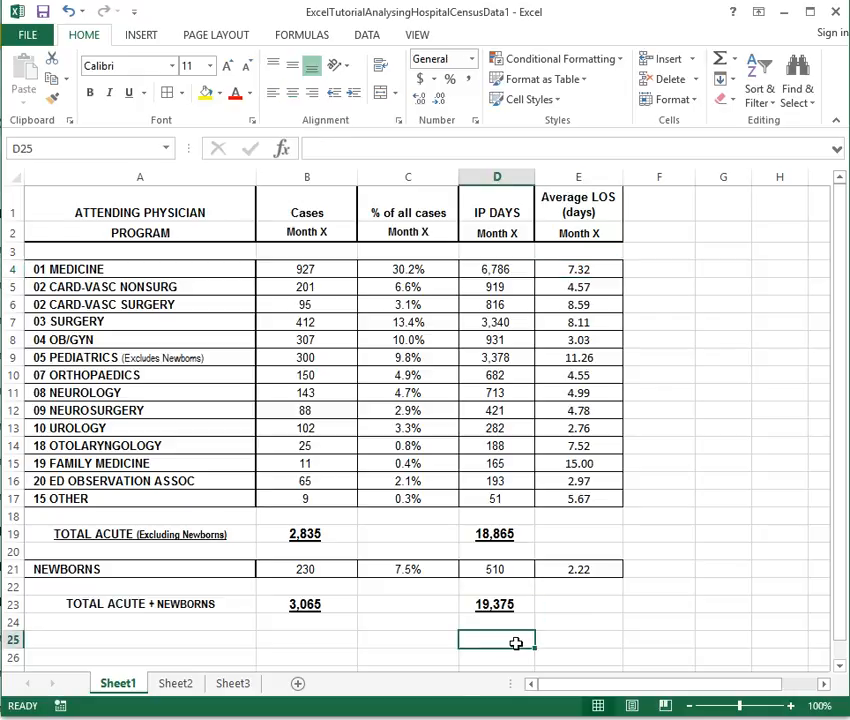
{"action": "type", "text": "Average LOS"}
{"action": "key", "text": "Return"}
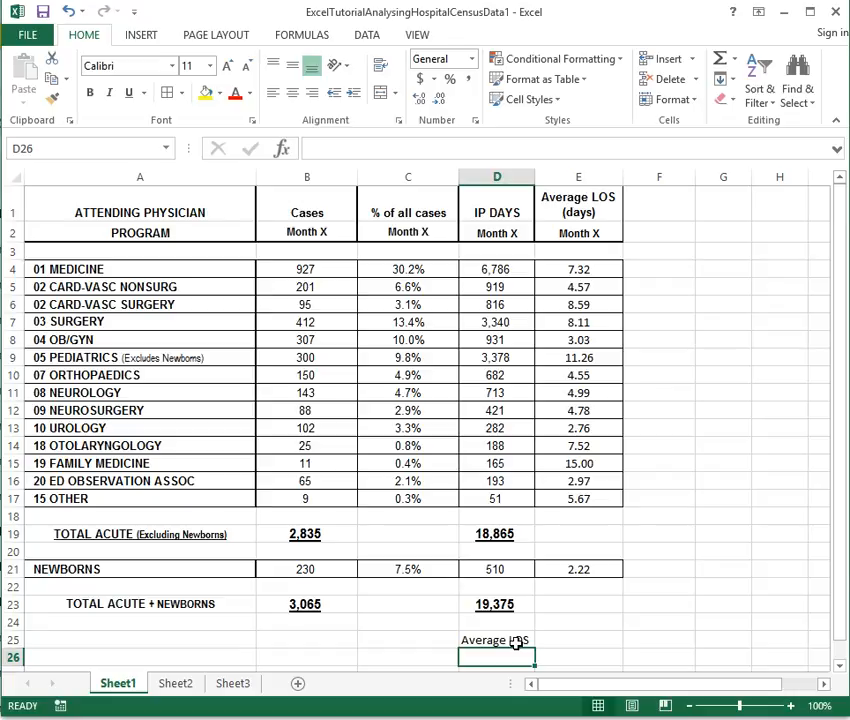
{"action": "left_click", "coordinate": [516, 643]}
{"action": "key", "text": "Right"}
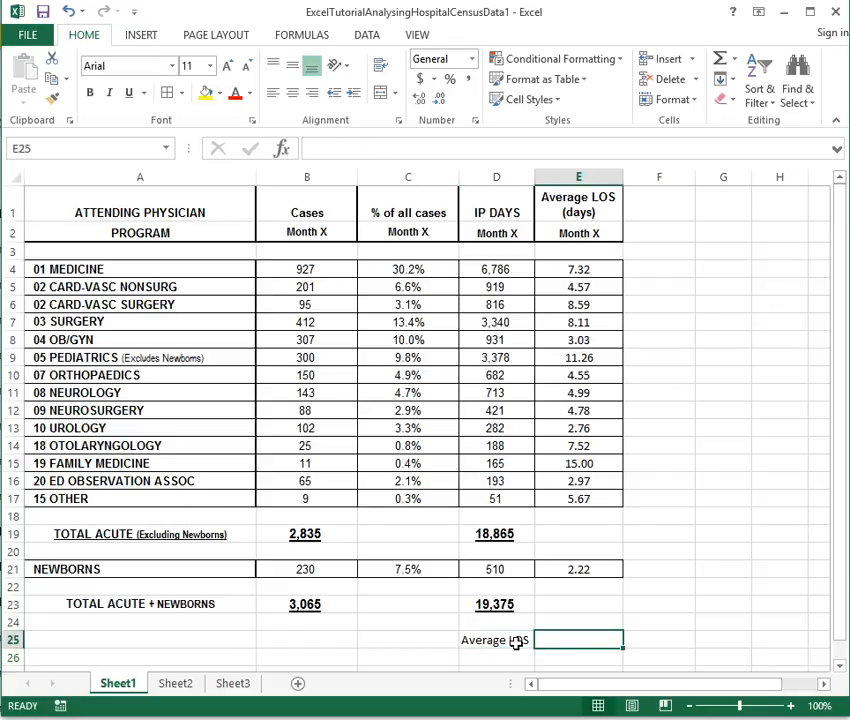
Enter =AVERAGE(E4:E17,E21) in E25 and centre its 6.22 result
{"action": "type", "text": "=AVERAGE"}
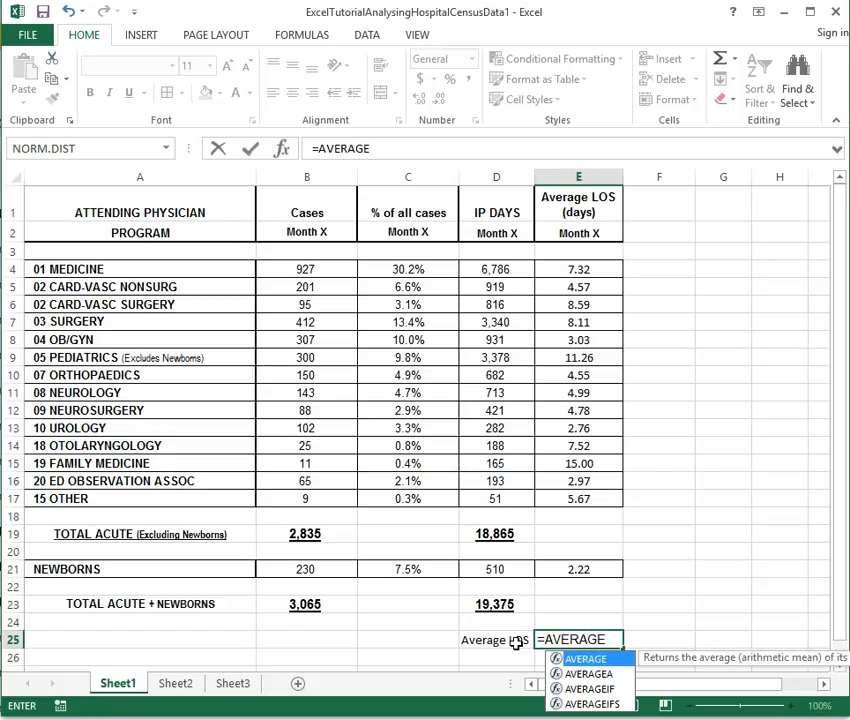
{"action": "type", "text": "("}
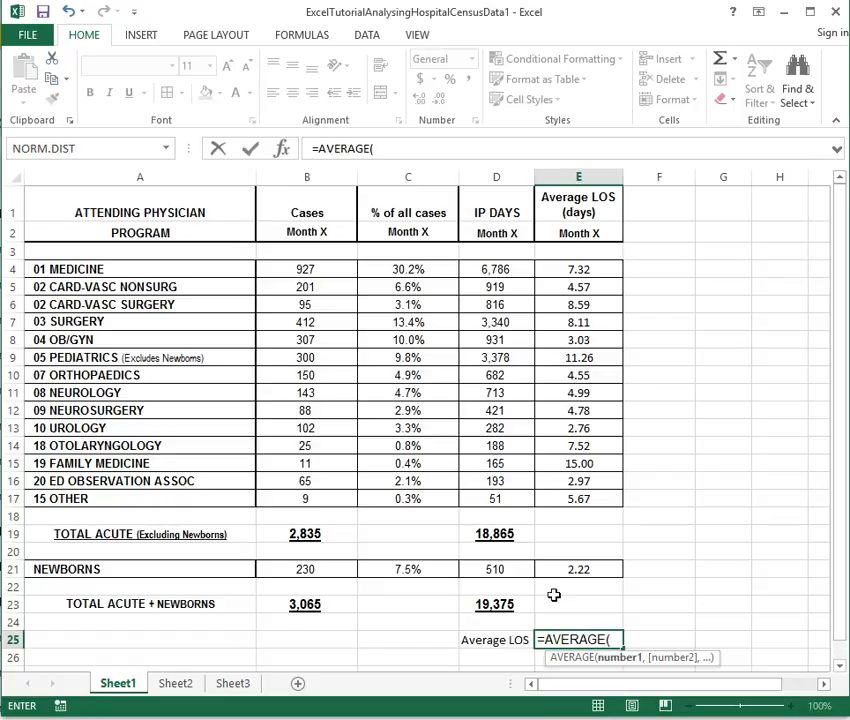
{"action": "left_click_drag", "start_coordinate": [579, 270], "coordinate": [577, 498]}
{"action": "type", "text": ","}
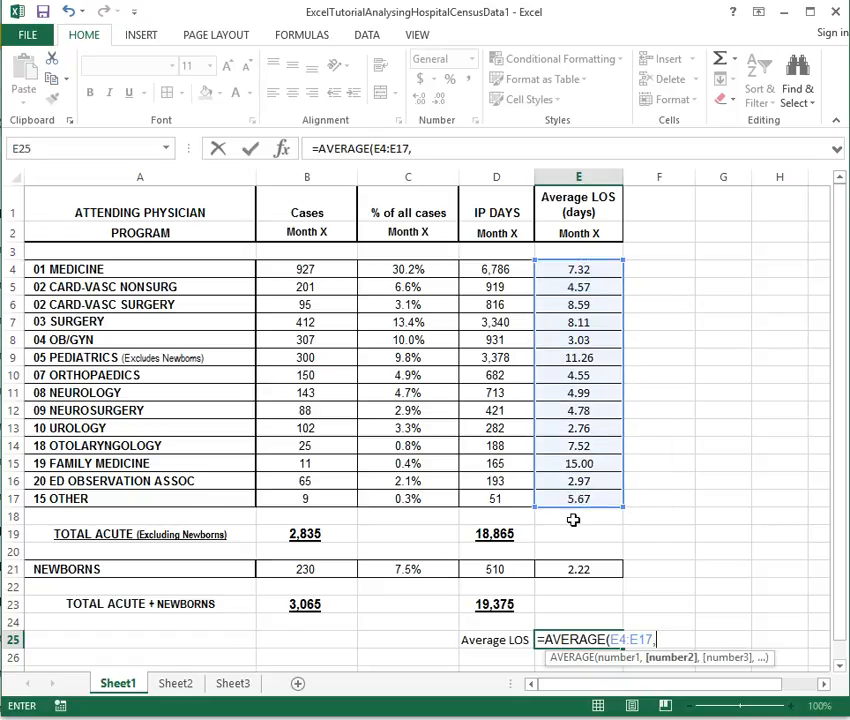
{"action": "left_click", "coordinate": [575, 566]}
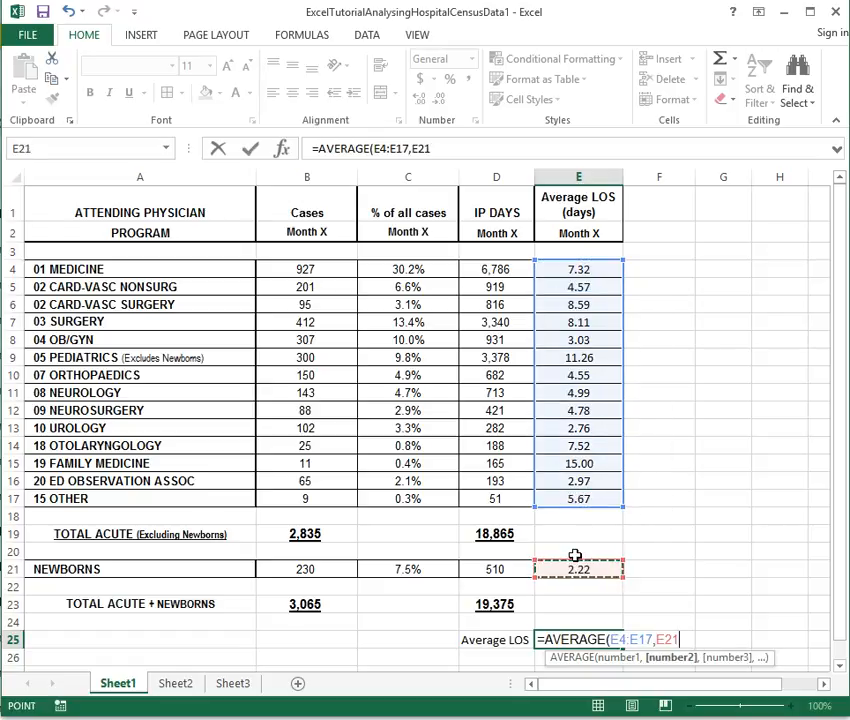
{"action": "type", "text": ")"}
{"action": "key", "text": "Return"}
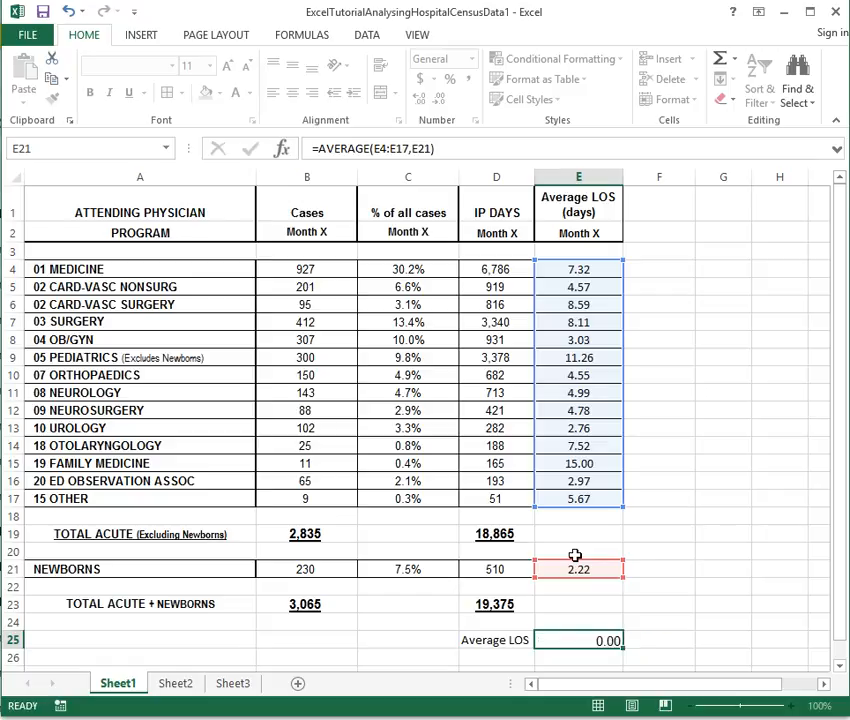
{"action": "left_click", "coordinate": [582, 639]}
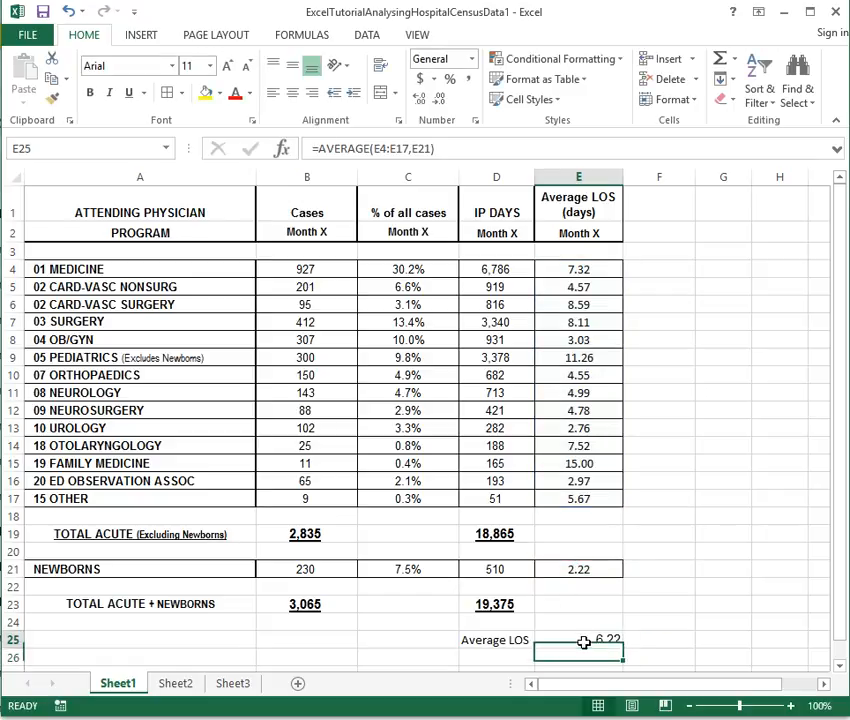
{"action": "left_click", "coordinate": [292, 92]}
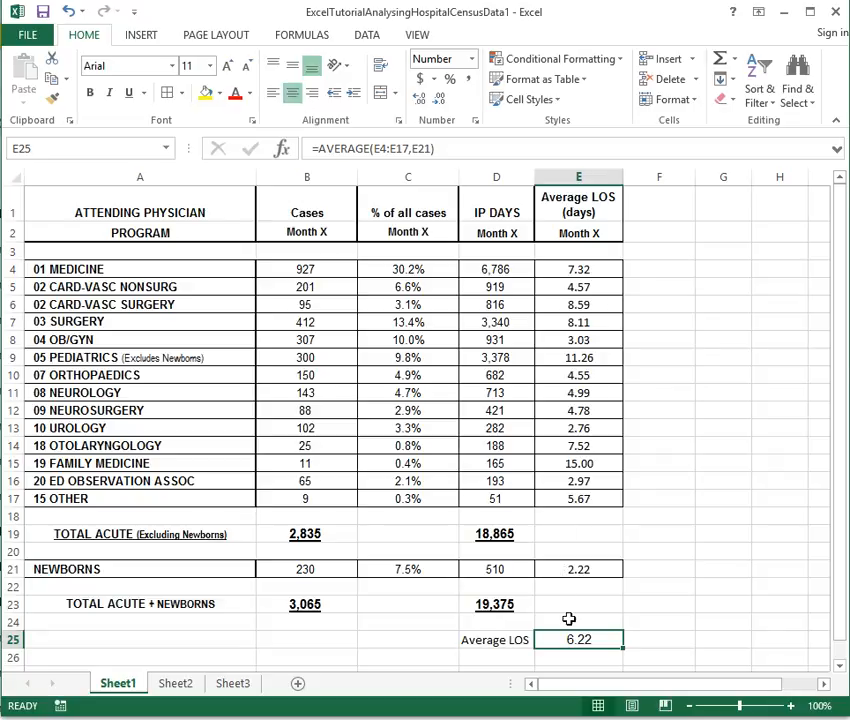
{"action": "left_click", "coordinate": [578, 605]}
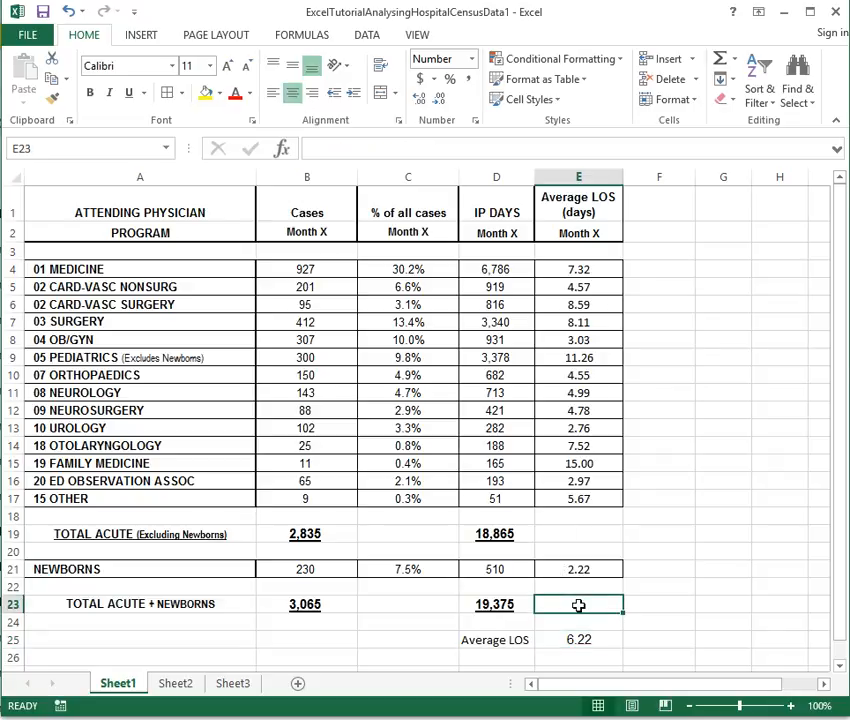
Enter =D23/B23 in E23 to get the overall LOS of 6.32
{"action": "type", "text": "="}
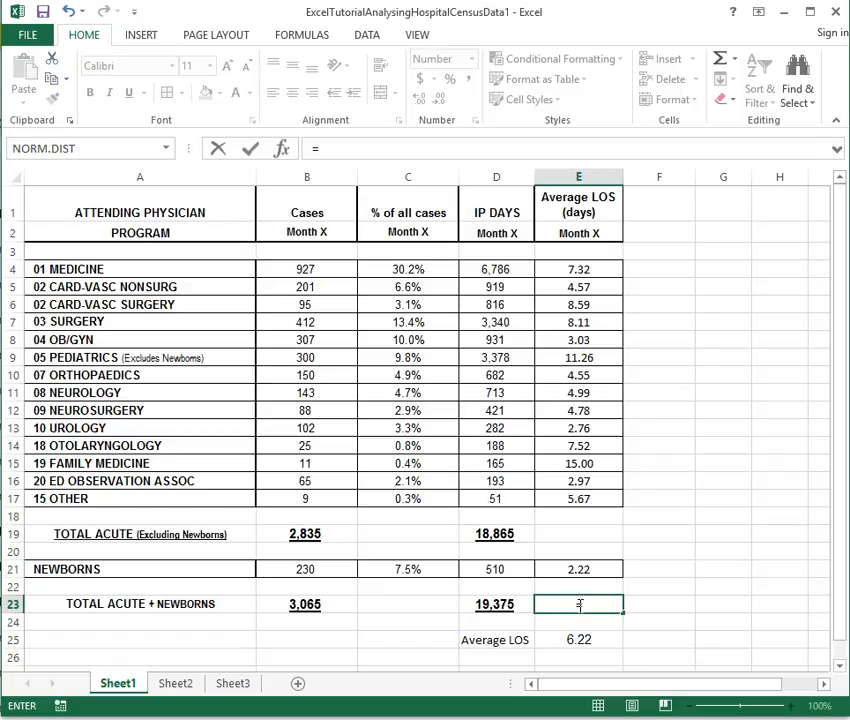
{"action": "left_click", "coordinate": [498, 604]}
{"action": "type", "text": "/"}
{"action": "left_click", "coordinate": [298, 603]}
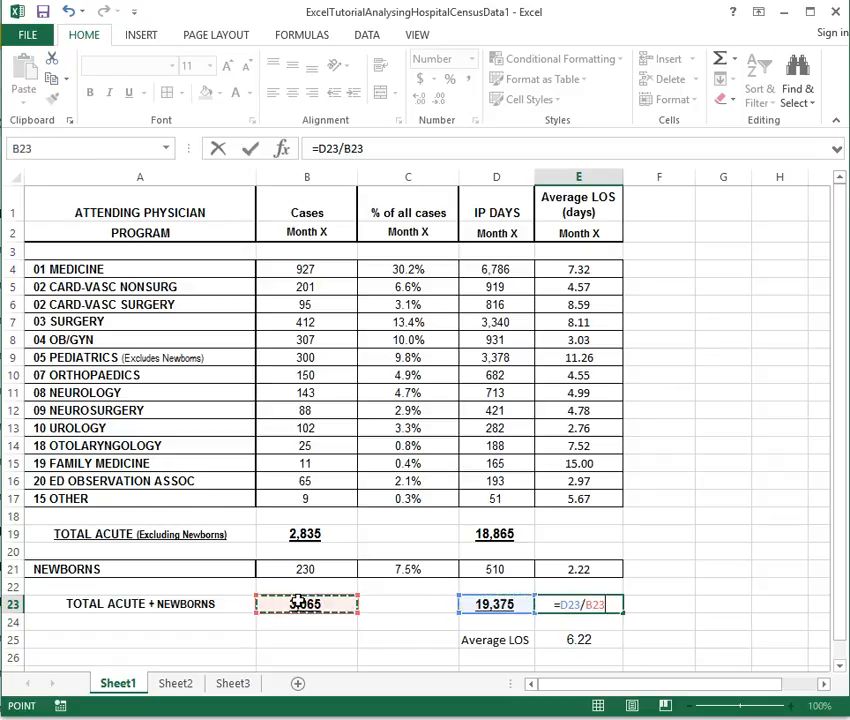
{"action": "key", "text": "Return"}
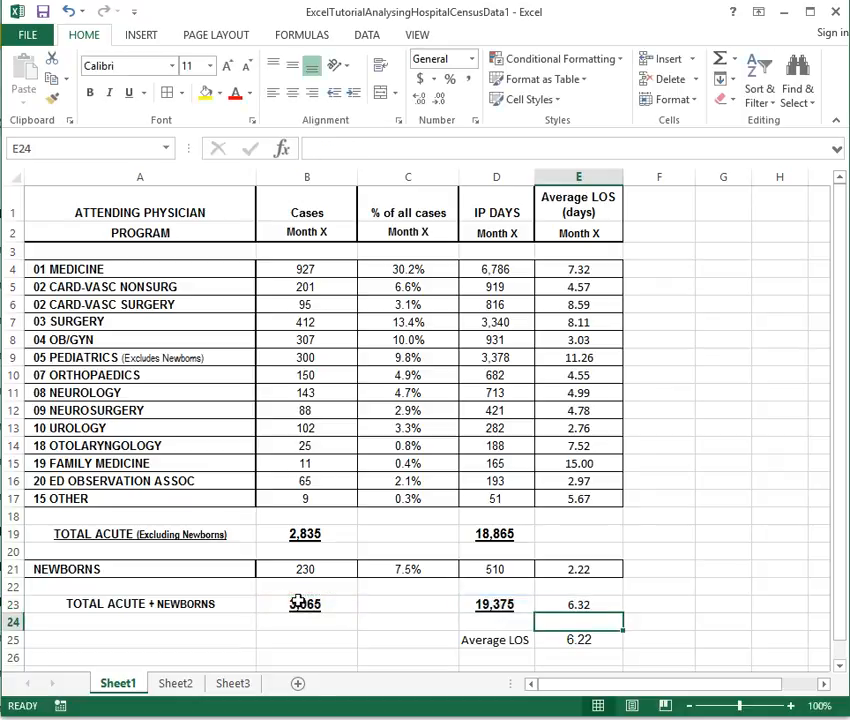
Compare the formulas in E23, E25, D23, B23, E4 and E5
{"action": "left_click", "coordinate": [556, 603]}
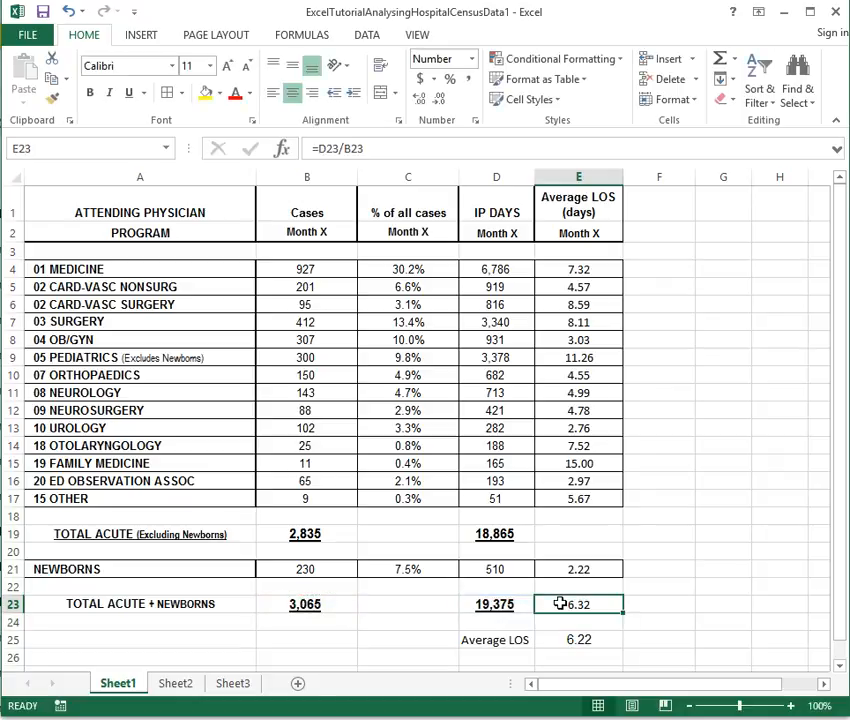
{"action": "left_click", "coordinate": [571, 638]}
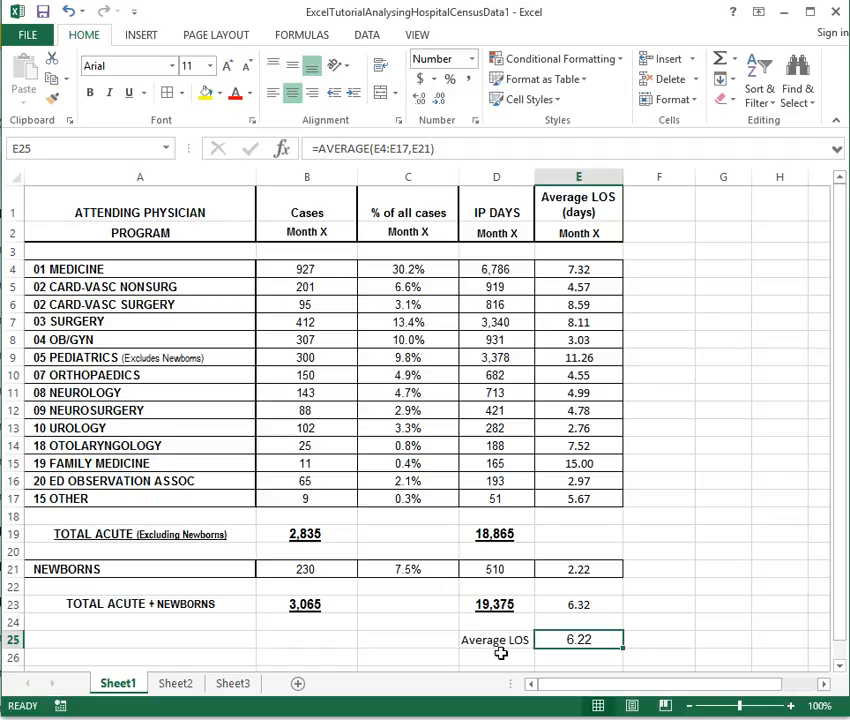
{"action": "left_click", "coordinate": [580, 604]}
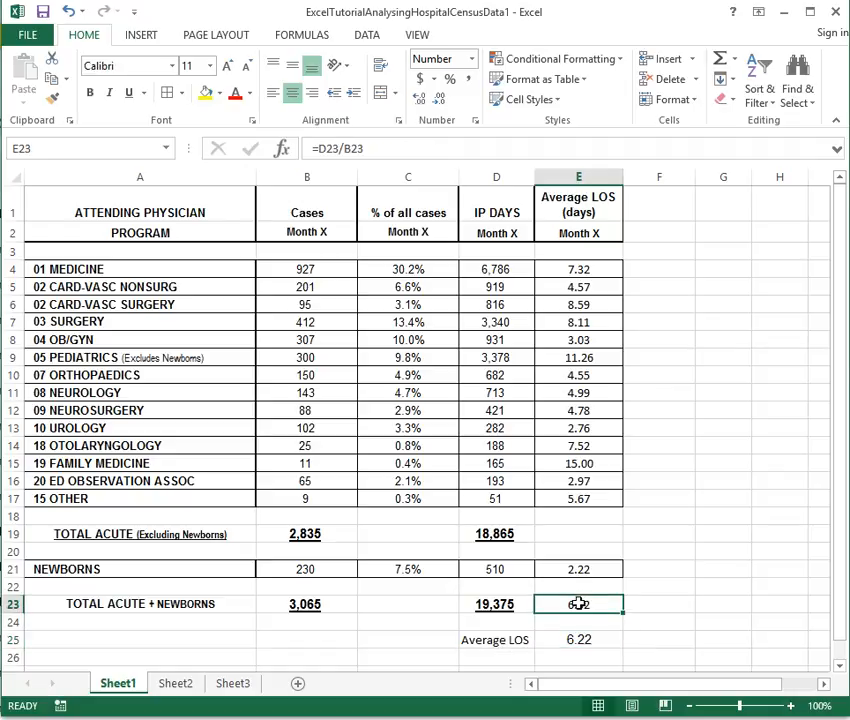
{"action": "left_click", "coordinate": [489, 603]}
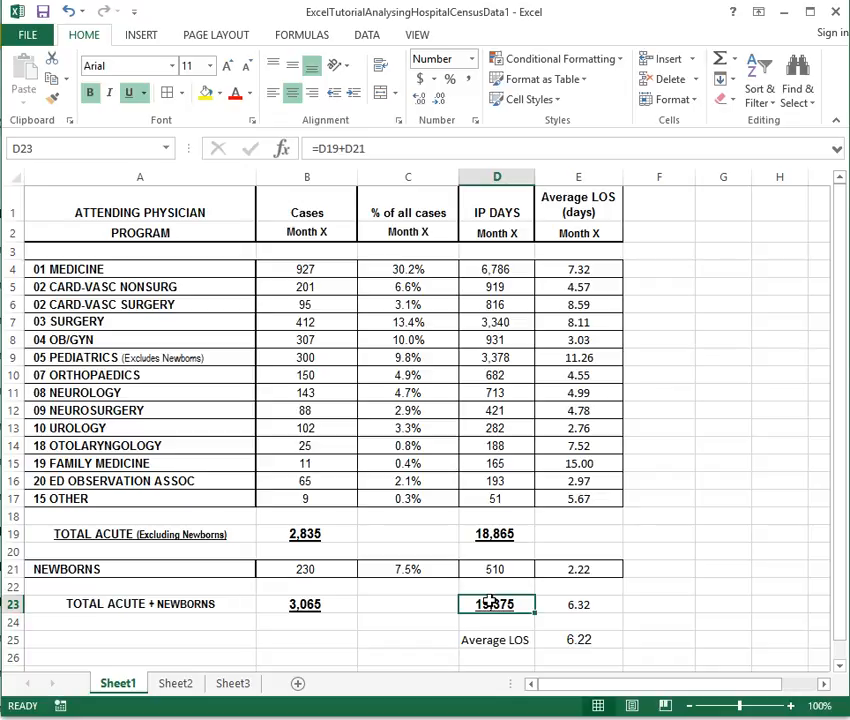
{"action": "left_click", "coordinate": [311, 600]}
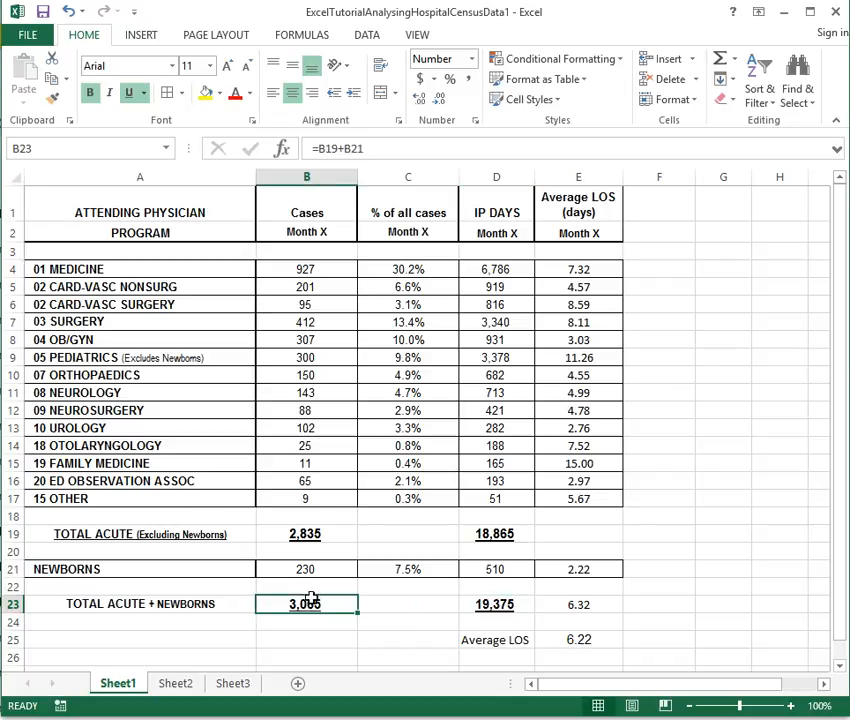
{"action": "left_click", "coordinate": [565, 637]}
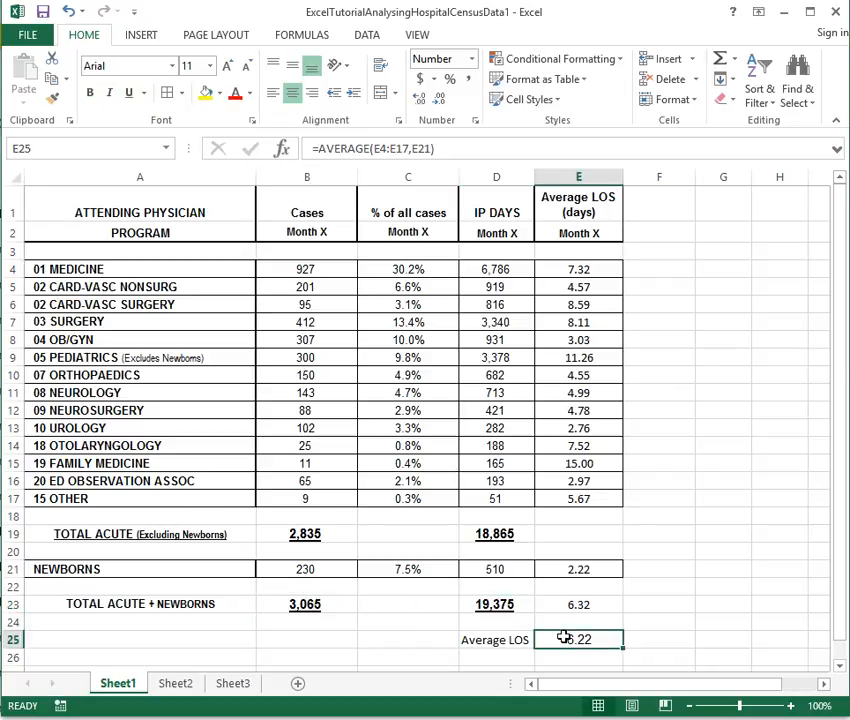
{"action": "double_click", "coordinate": [565, 637]}
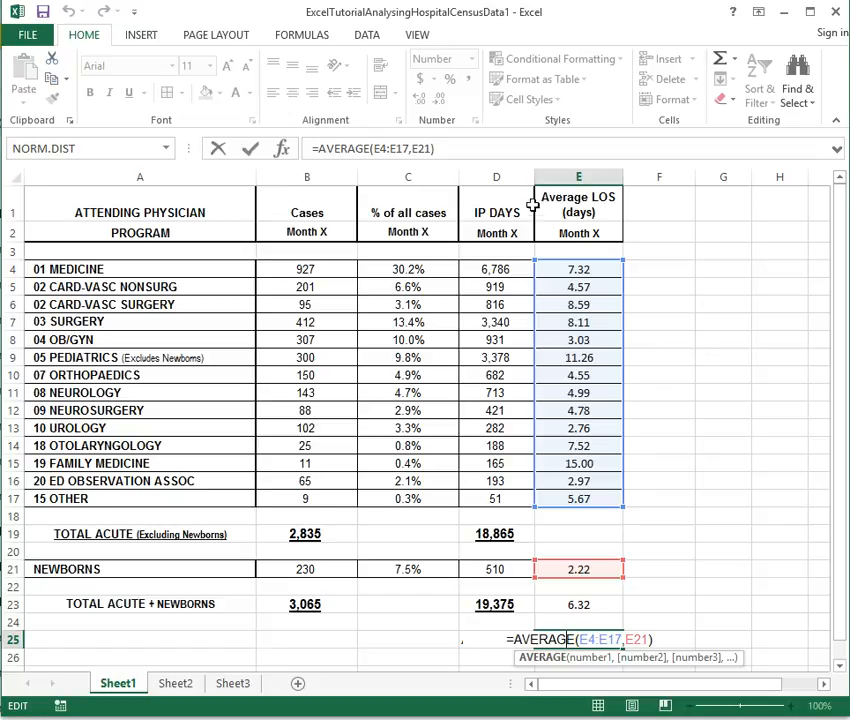
{"action": "left_click", "coordinate": [572, 270]}
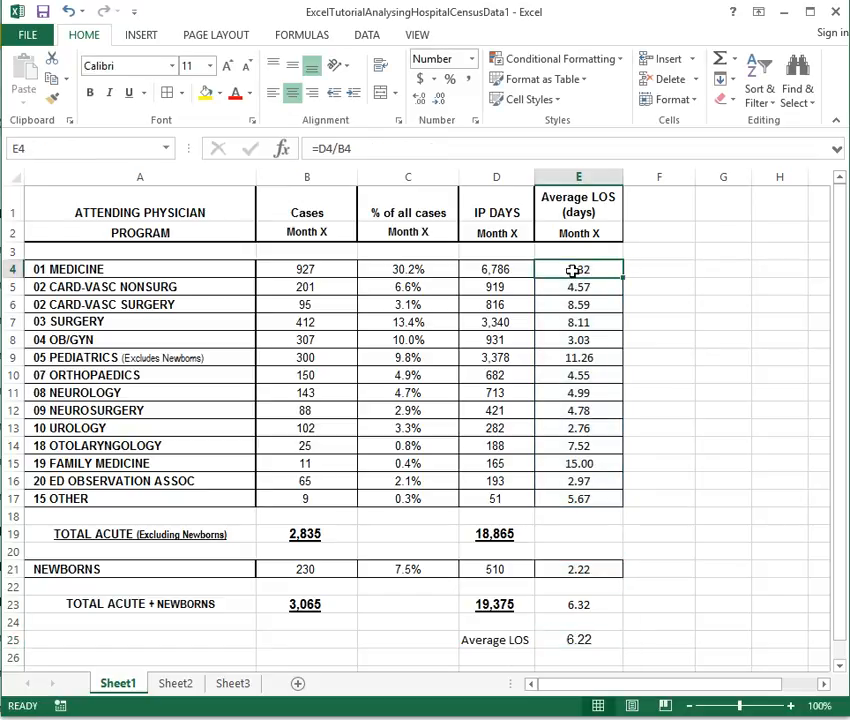
{"action": "left_click", "coordinate": [596, 288]}
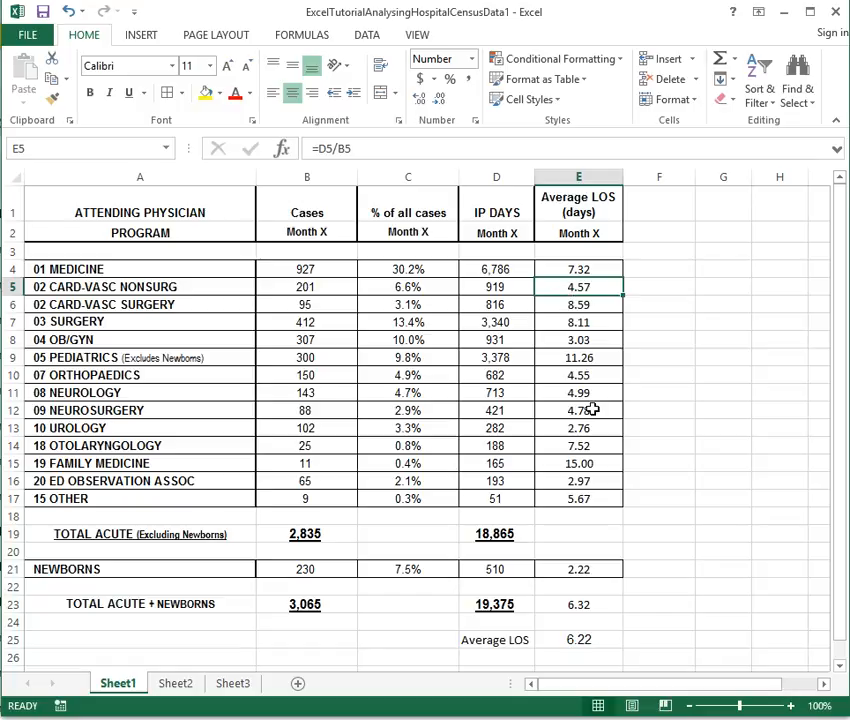
{"action": "left_click", "coordinate": [590, 638]}
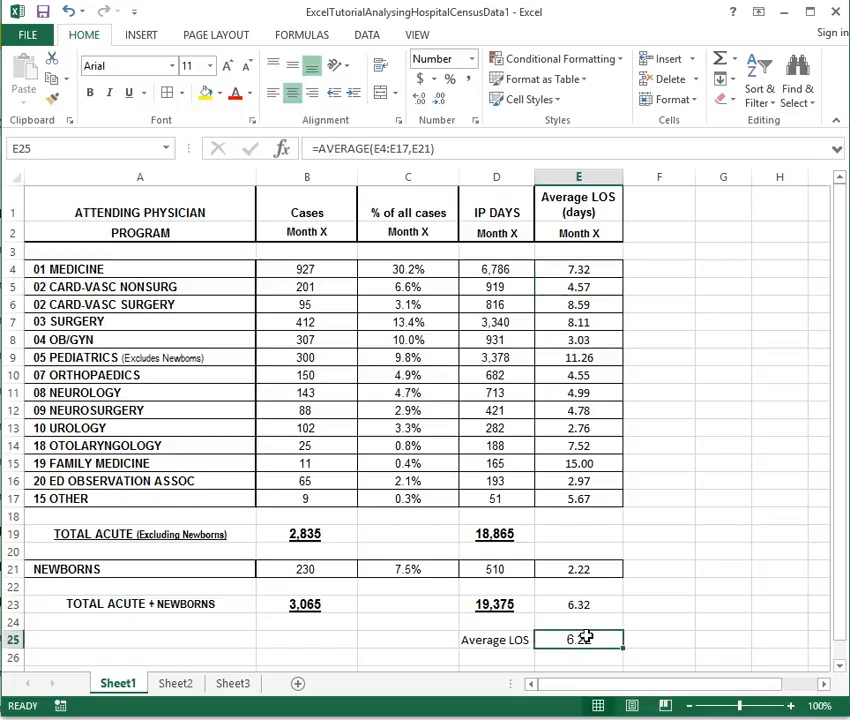
{"action": "scroll", "coordinate": [583, 598], "scroll_direction": "down", "scroll_amount": 1}
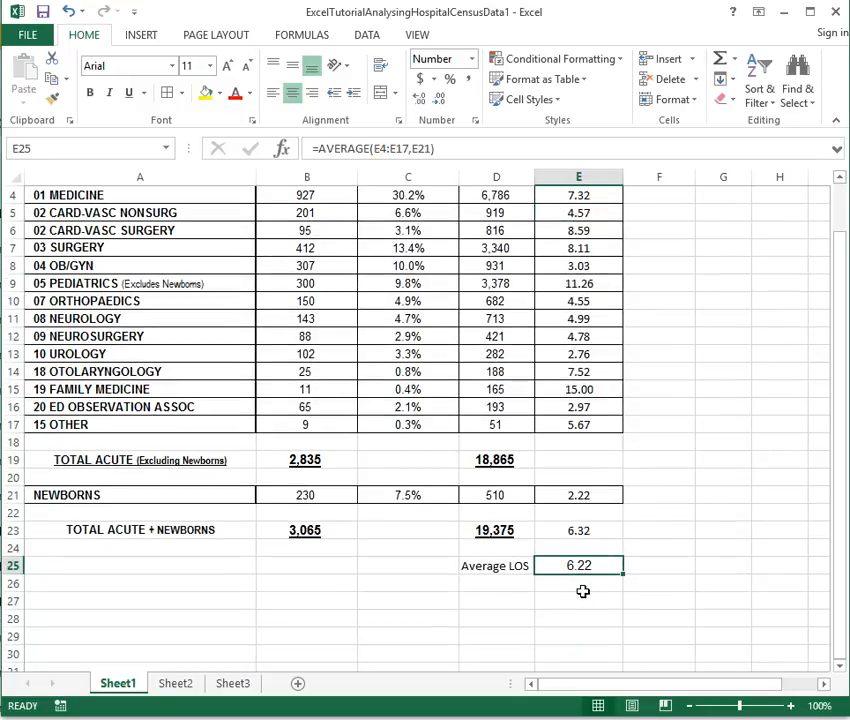
{"action": "scroll", "coordinate": [583, 595], "scroll_direction": "up", "scroll_amount": 1}
In E26 enter a check: SUM of E4:E17 and E21 divided by 15, giving 6.222409129
{"action": "left_click", "coordinate": [568, 653]}
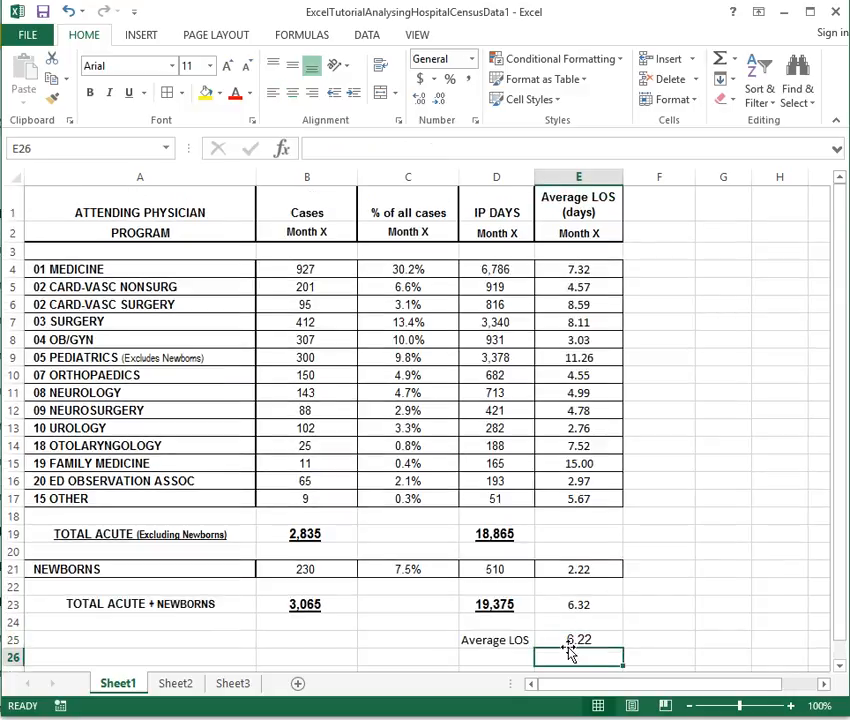
{"action": "type", "text": "=SUM("}
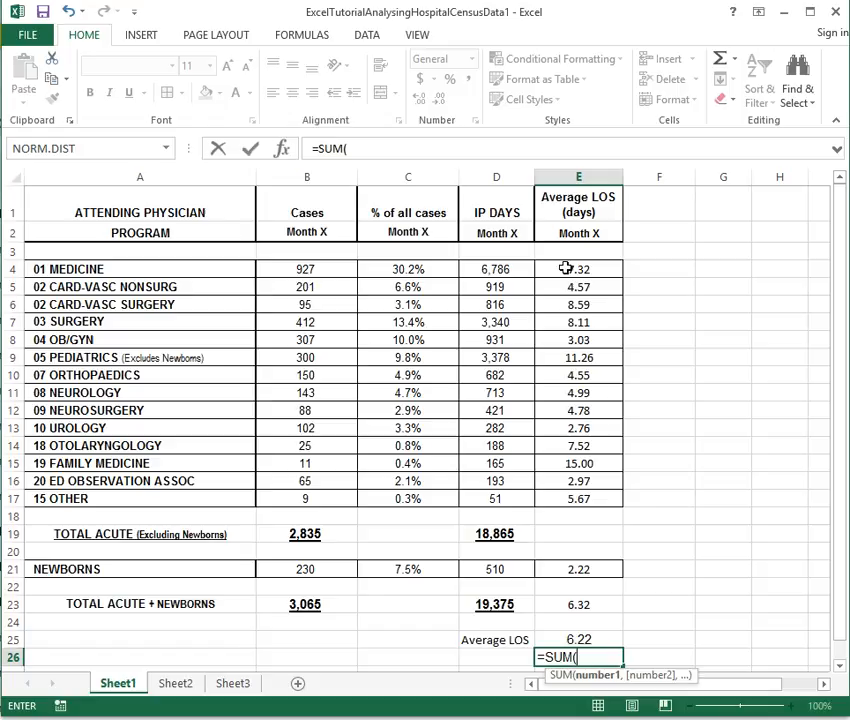
{"action": "left_click_drag", "start_coordinate": [567, 268], "coordinate": [576, 500]}
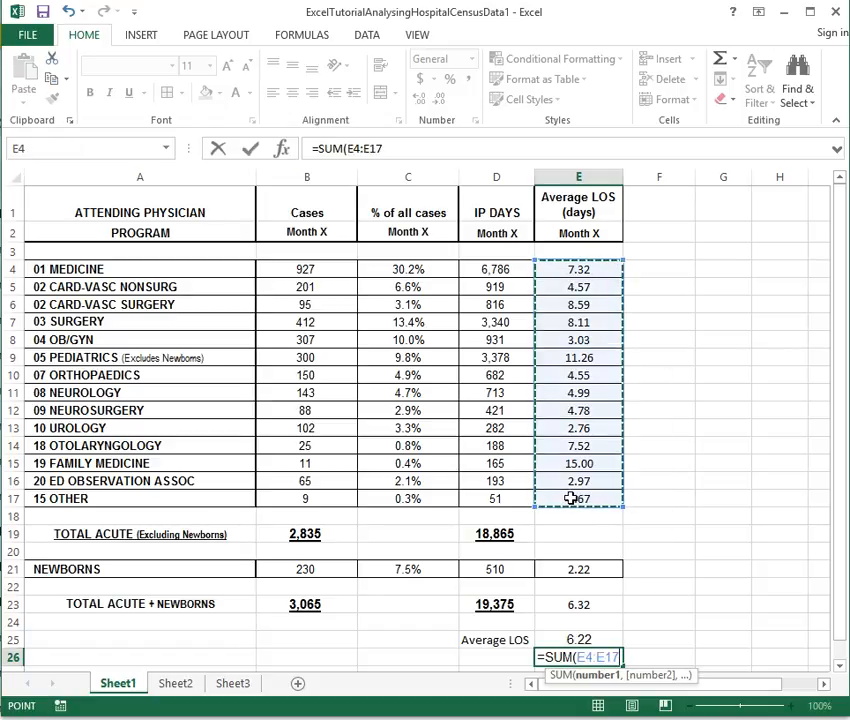
{"action": "type", "text": ","}
{"action": "left_click", "coordinate": [571, 570]}
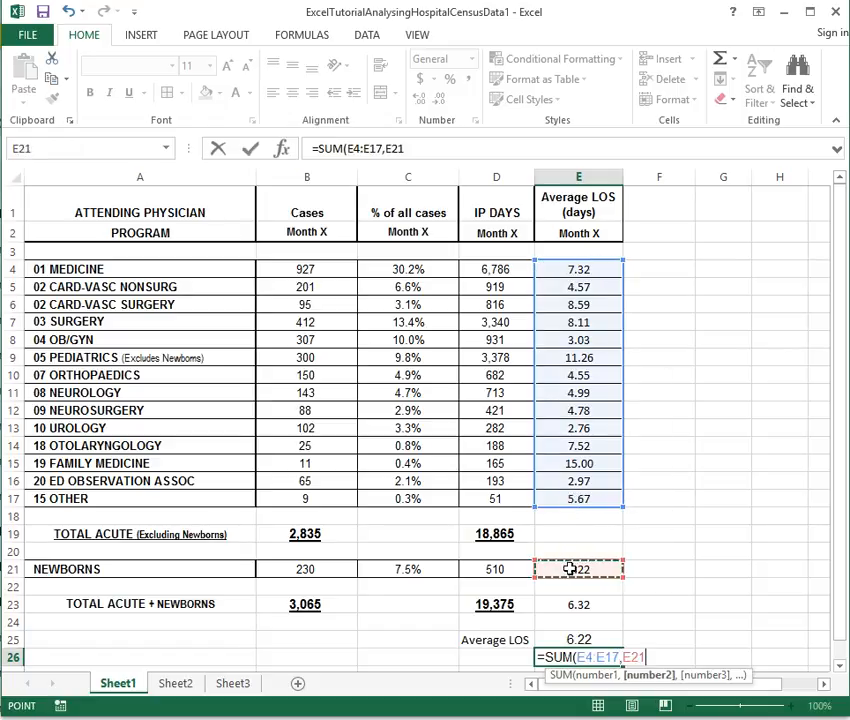
{"action": "type", "text": ")/"}
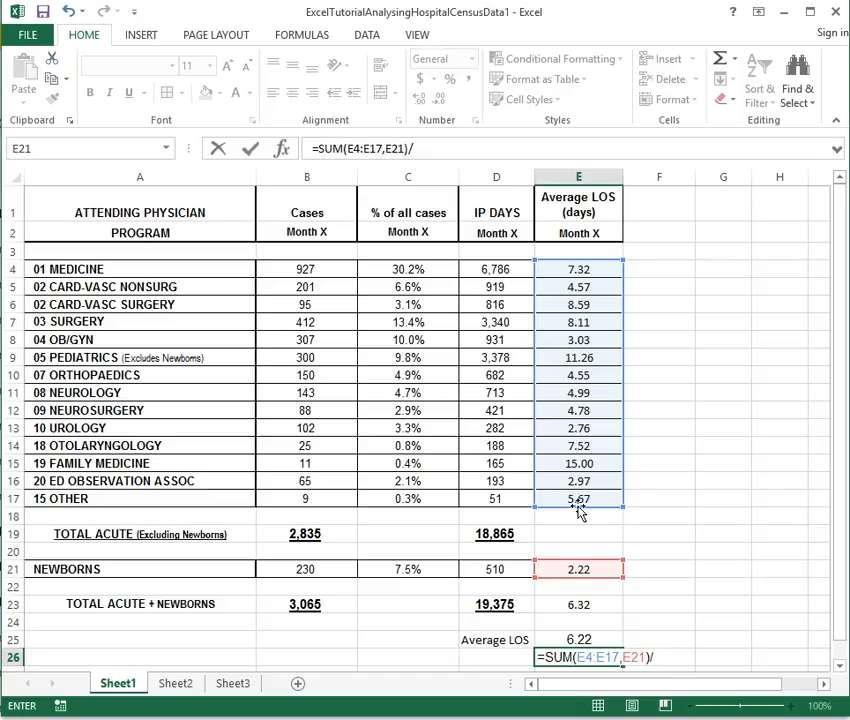
{"action": "type", "text": "15"}
{"action": "key", "text": "Return"}
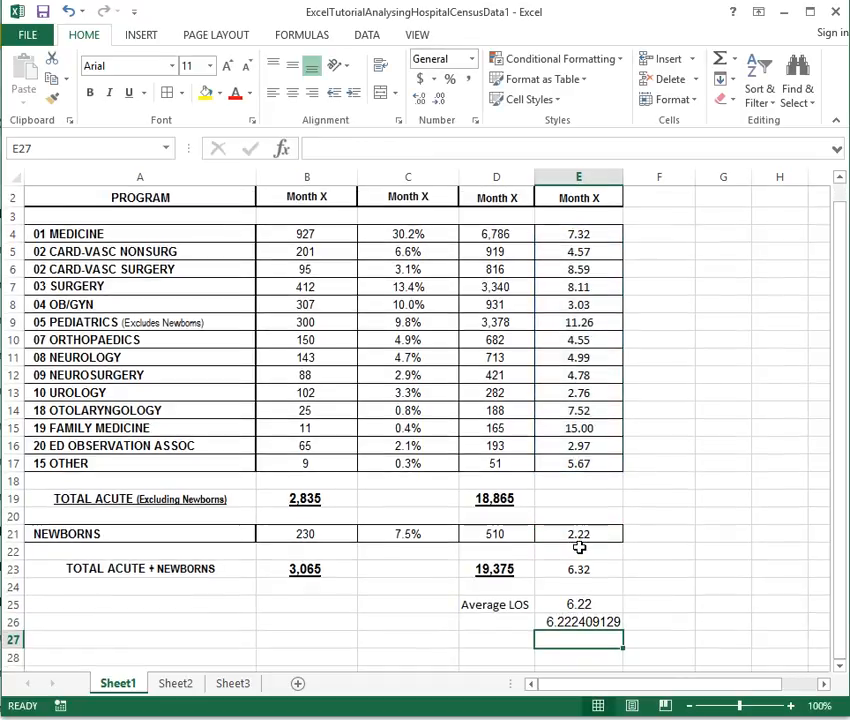
Increase E25's decimal places until it shows 6.222409129
{"action": "left_click", "coordinate": [583, 603]}
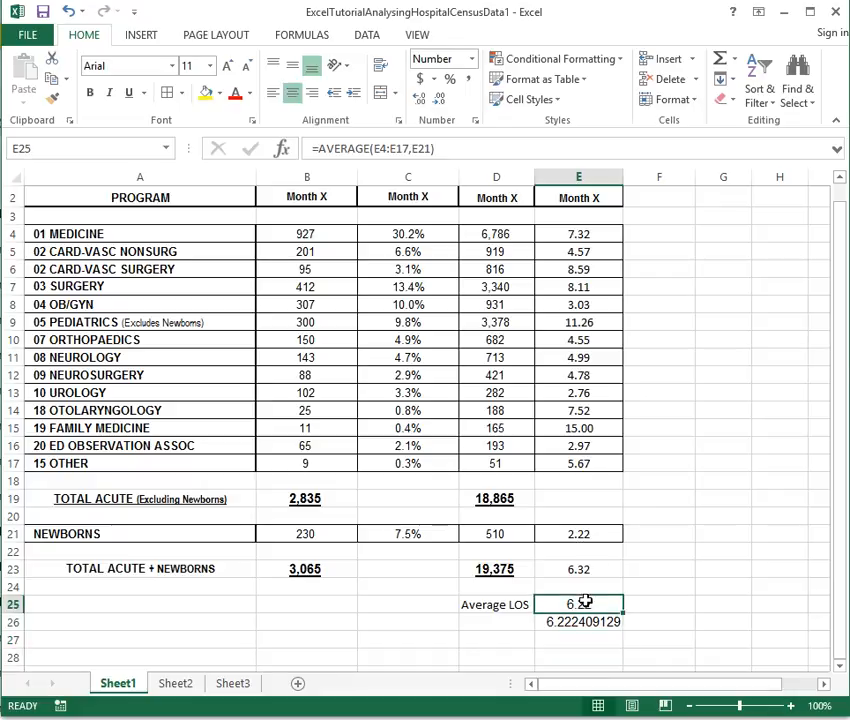
{"action": "left_click", "coordinate": [420, 101]}
{"action": "left_click", "coordinate": [420, 101]}
{"action": "left_click", "coordinate": [420, 101]}
{"action": "left_click", "coordinate": [420, 101]}
{"action": "left_click", "coordinate": [420, 101]}
{"action": "left_click", "coordinate": [420, 101]}
{"action": "left_click", "coordinate": [420, 101]}
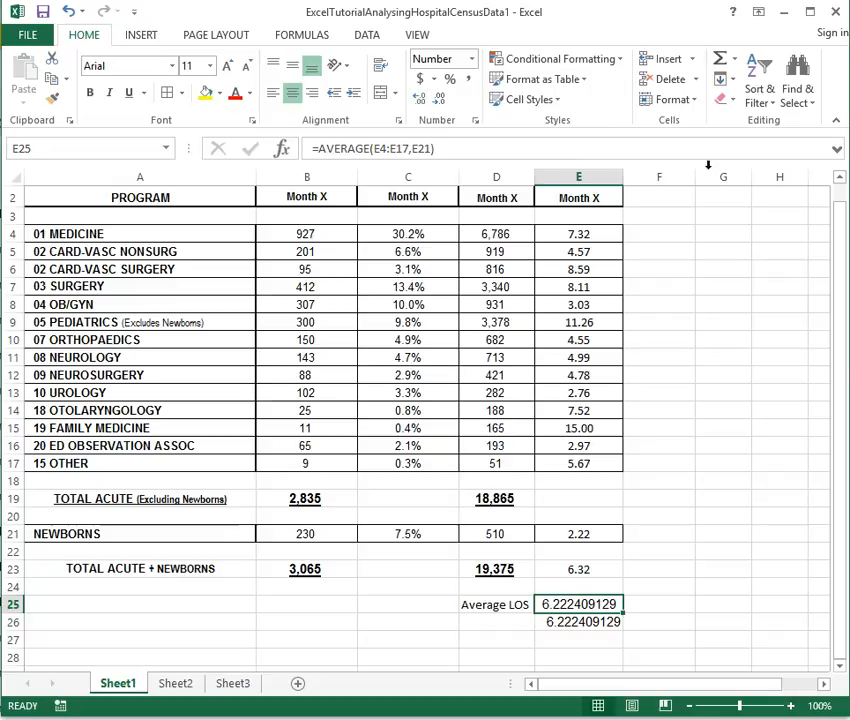
Recheck the LOS formulas in E4 and E5, then return to E25 and D25
{"action": "left_click", "coordinate": [610, 233]}
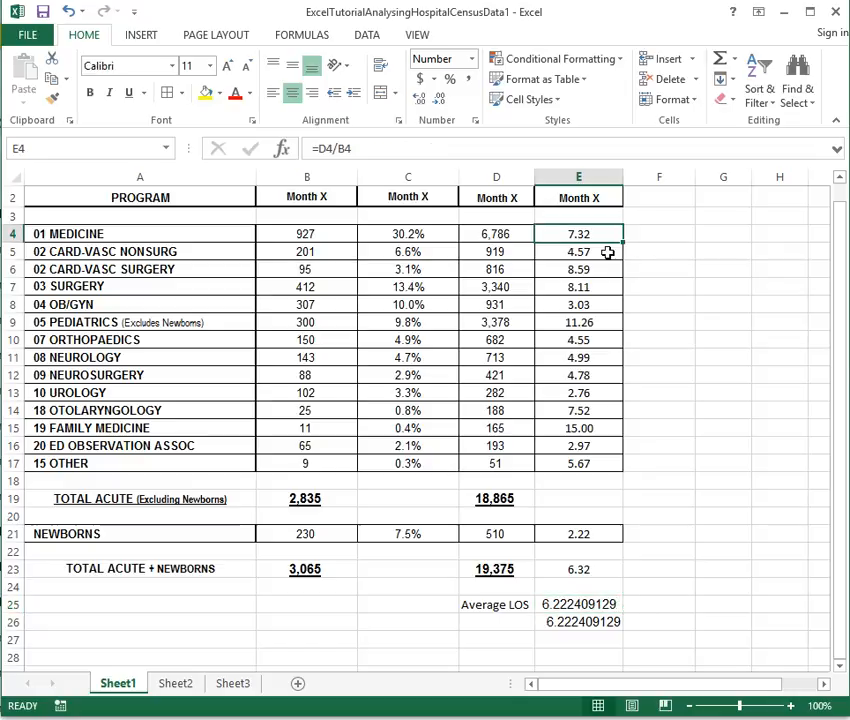
{"action": "left_click", "coordinate": [607, 253]}
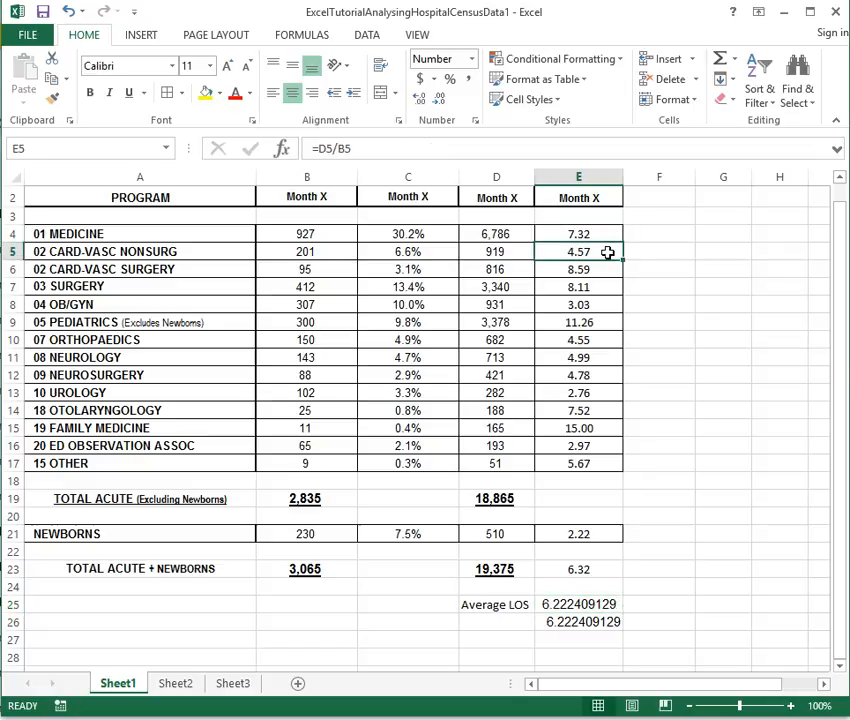
{"action": "left_click", "coordinate": [570, 603]}
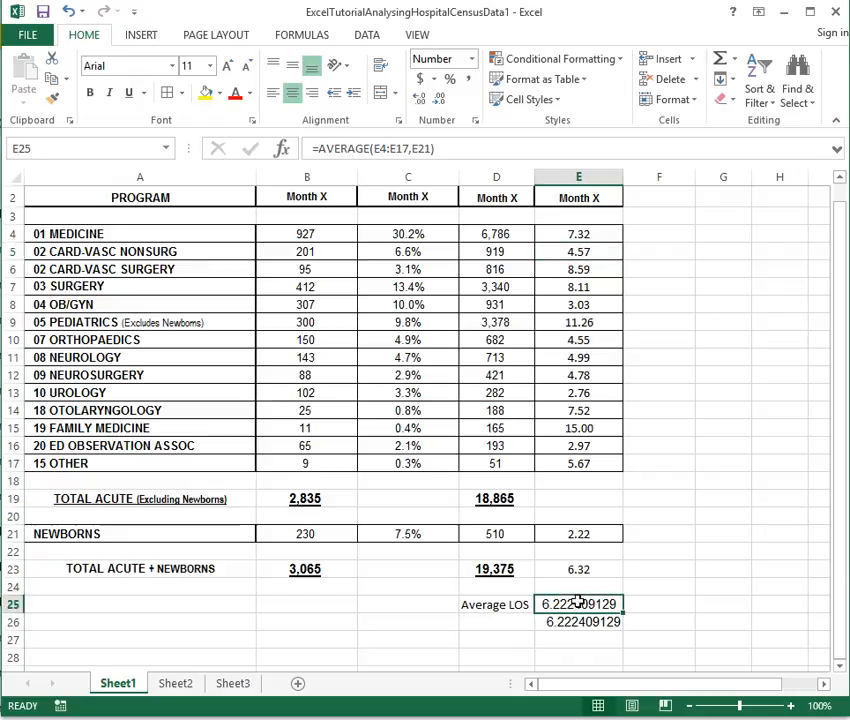
{"action": "left_click", "coordinate": [490, 606]}
Relabel D25 as 'Weighted Average'
{"action": "type", "text": "W"}
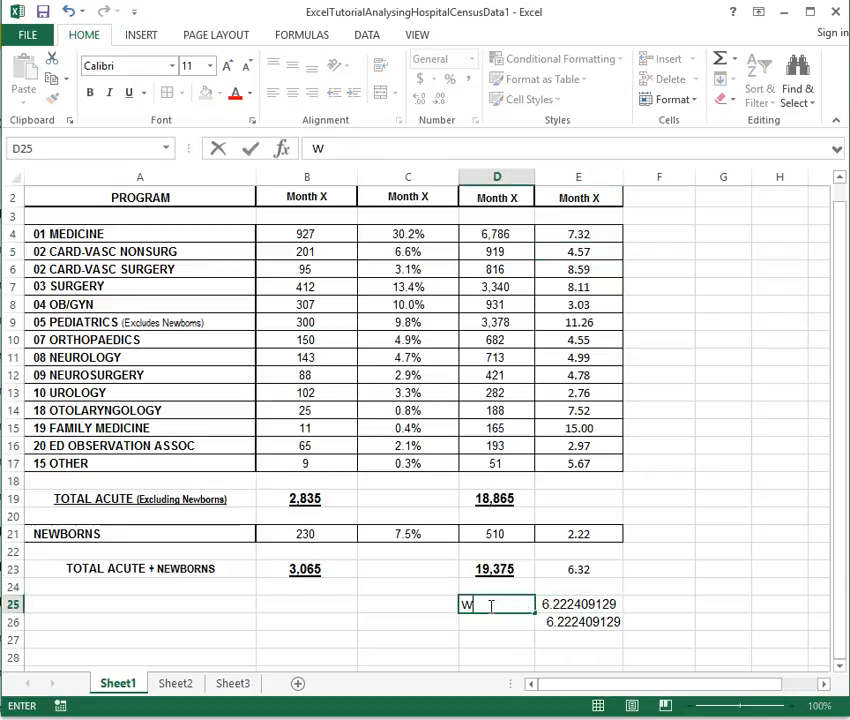
{"action": "type", "text": "eighted"}
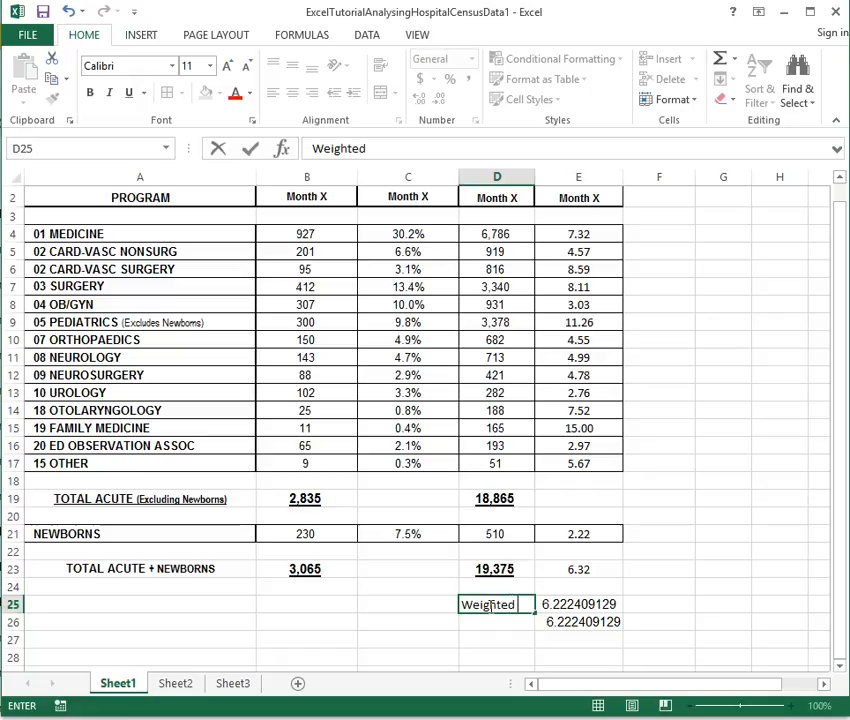
{"action": "type", "text": " Average"}
{"action": "key", "text": "ctrl+Return"}
{"action": "key", "text": "Right"}
Enter =SUMPRODUCT(C4:C17,E4:E17)+C21*E21 in E25, giving 6.321370310
{"action": "type", "text": "=SUMI"}
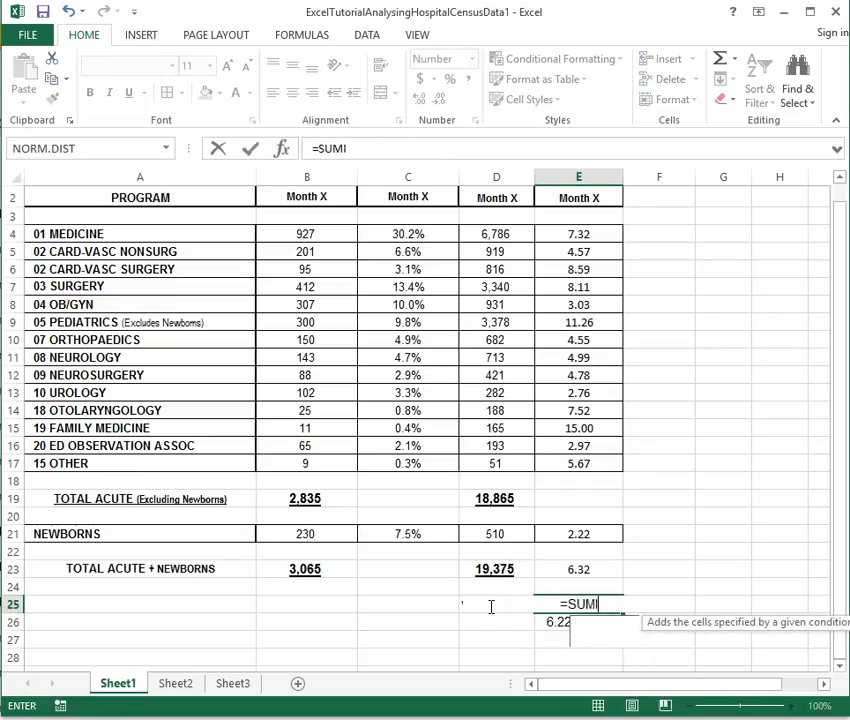
{"action": "key", "text": "BackSpace"}
{"action": "type", "text": "PRODUC"}
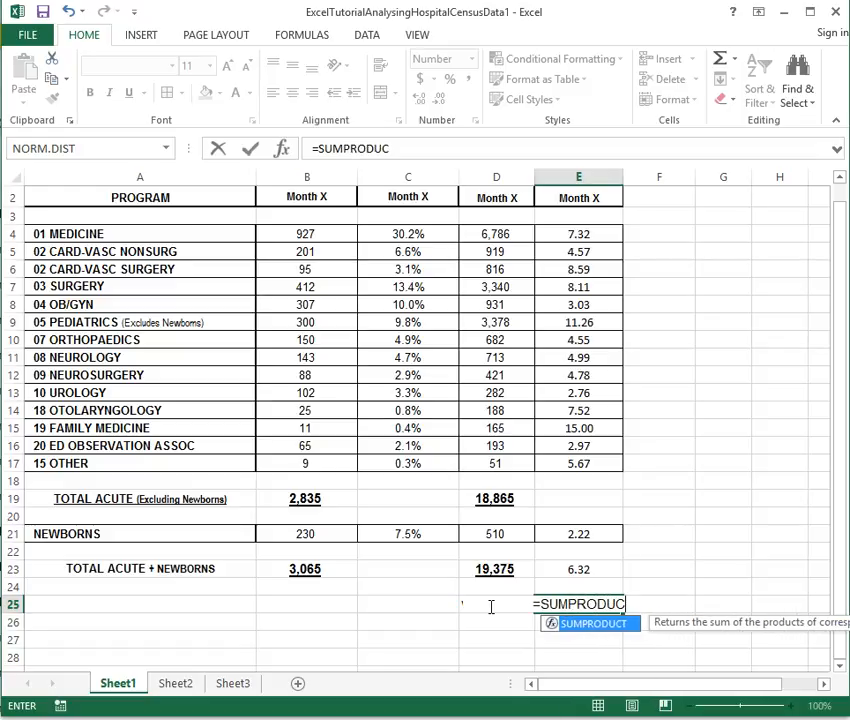
{"action": "type", "text": "T("}
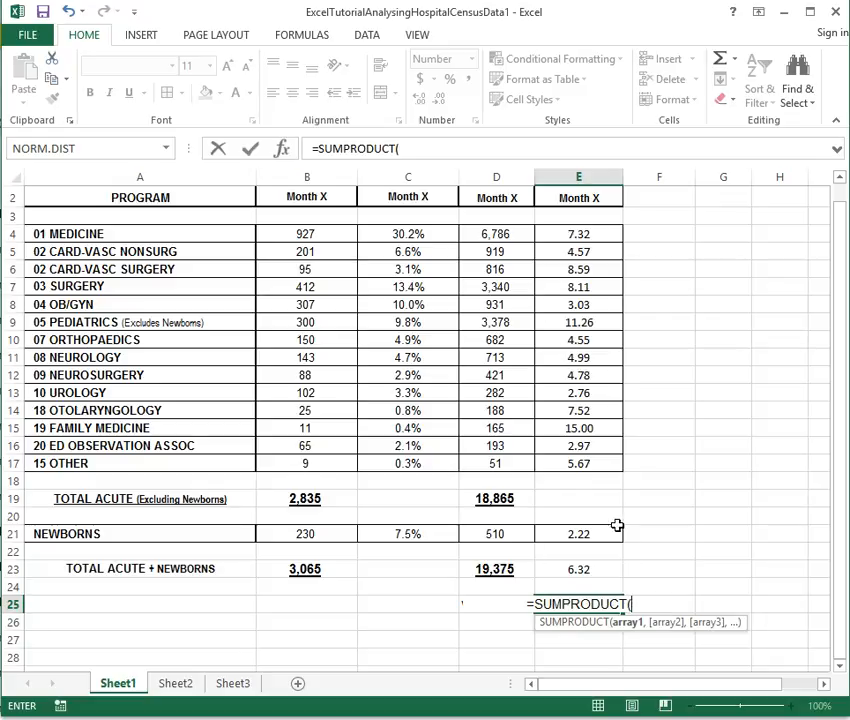
{"action": "left_click_drag", "start_coordinate": [406, 234], "coordinate": [401, 463]}
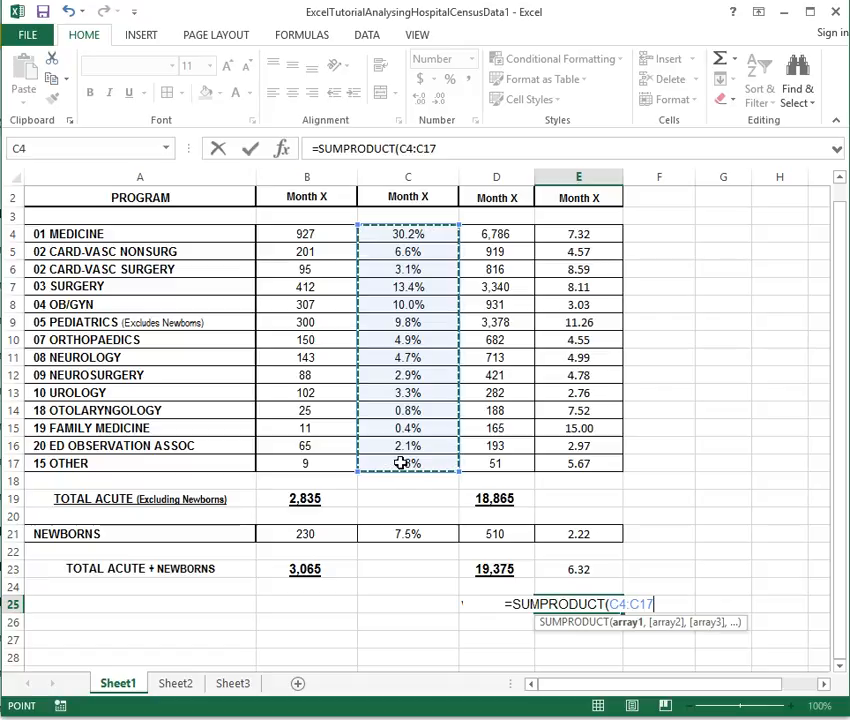
{"action": "type", "text": ","}
{"action": "left_click_drag", "start_coordinate": [572, 234], "coordinate": [543, 459]}
{"action": "type", "text": ")+"}
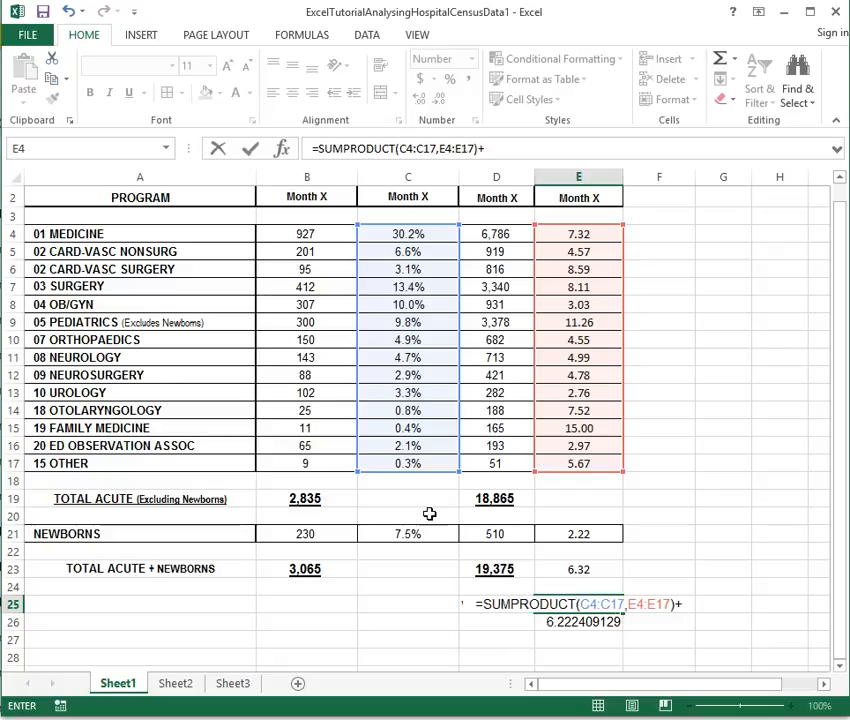
{"action": "left_click", "coordinate": [404, 533]}
{"action": "type", "text": "*"}
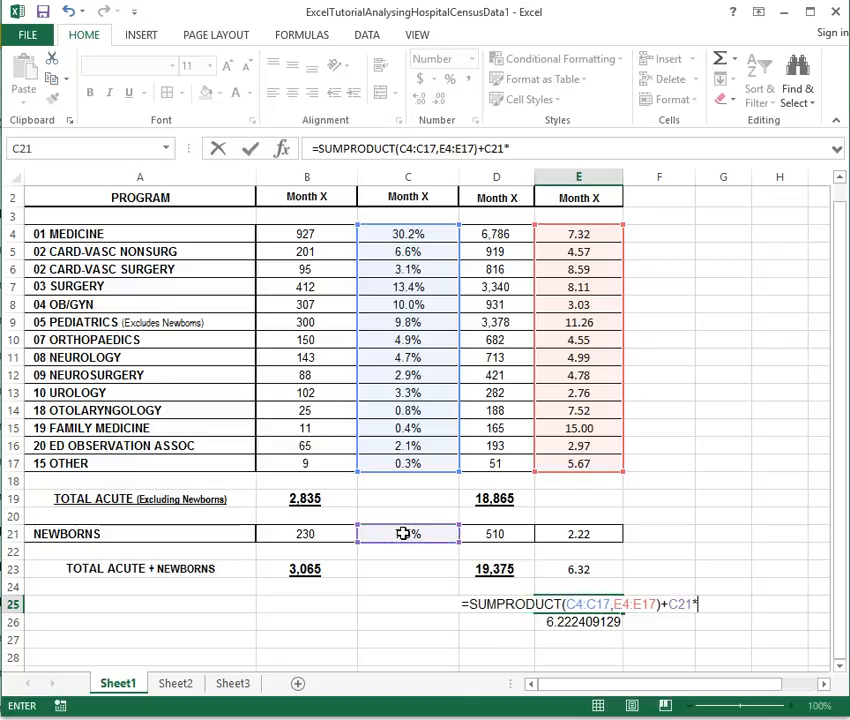
{"action": "left_click", "coordinate": [569, 537]}
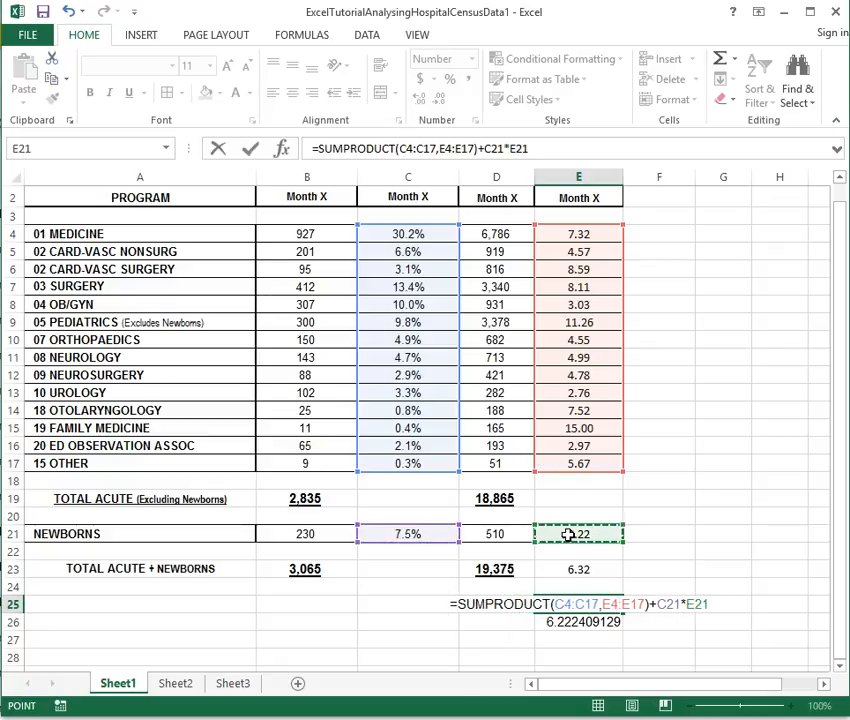
{"action": "key", "text": "Return"}
{"action": "key", "text": "Left"}
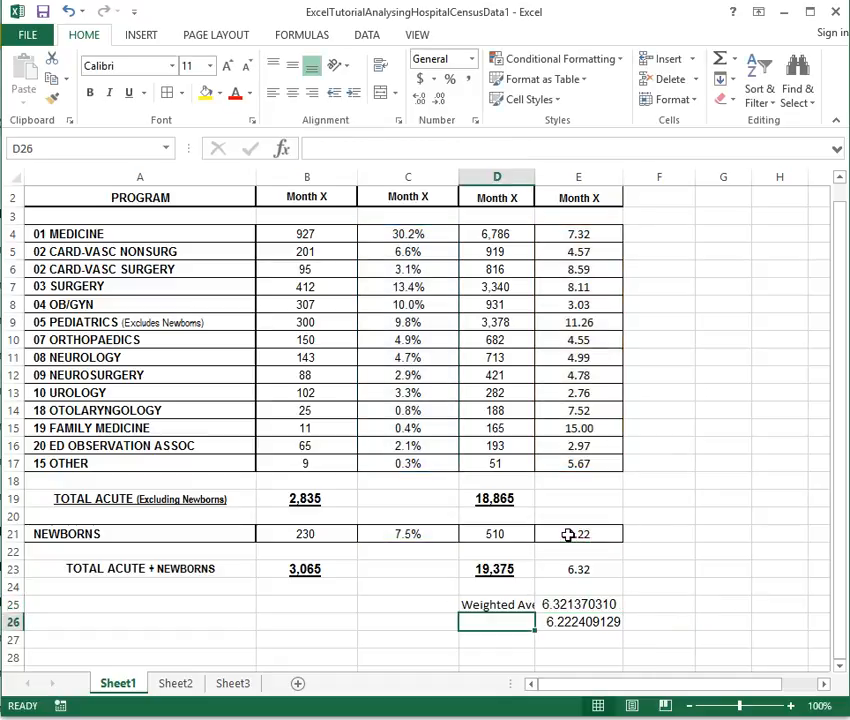
Clear the check calculation from E26
{"action": "left_click", "coordinate": [584, 622]}
{"action": "key", "text": "Delete"}
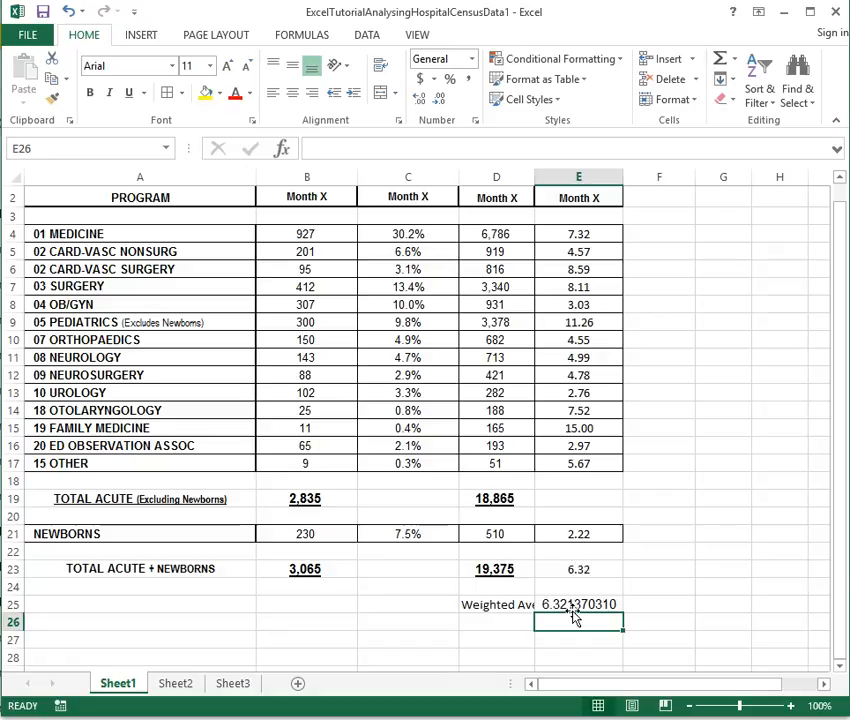
{"action": "left_click", "coordinate": [572, 608]}
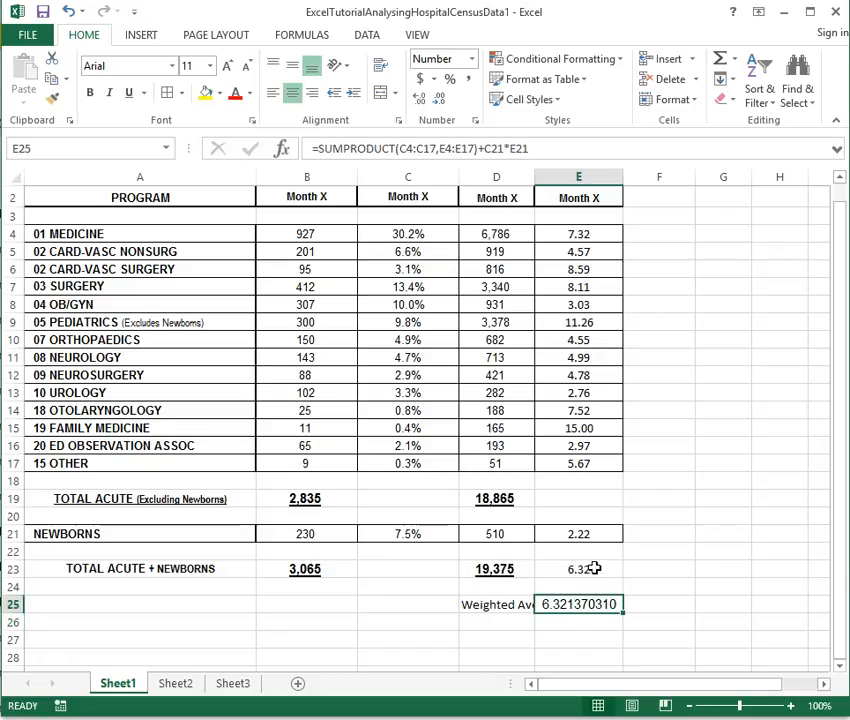
Add decimal places to E23's overall LOS until it shows 6.321370310
{"action": "left_click", "coordinate": [592, 568]}
{"action": "left_click", "coordinate": [420, 100]}
{"action": "left_click", "coordinate": [421, 100]}
{"action": "left_click", "coordinate": [422, 100]}
{"action": "left_click", "coordinate": [422, 100]}
{"action": "left_click", "coordinate": [424, 100]}
{"action": "left_click", "coordinate": [424, 100]}
{"action": "left_click", "coordinate": [422, 100]}
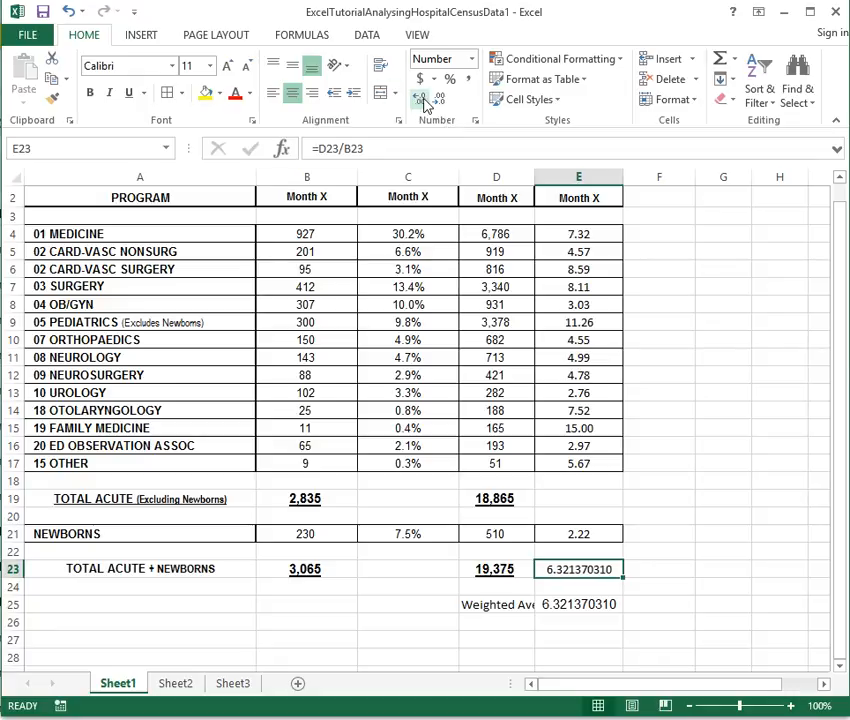
Inspect E23's =D23/B23 formula unchanged, then open E25's SUMPRODUCT formula to review its ranges
{"action": "left_click", "coordinate": [573, 604]}
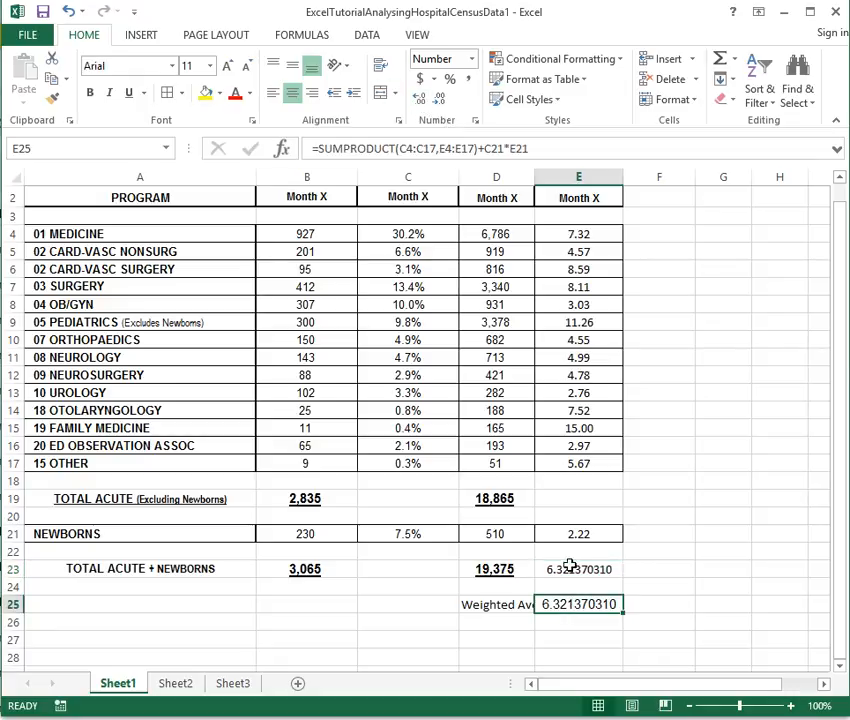
{"action": "double_click", "coordinate": [570, 568]}
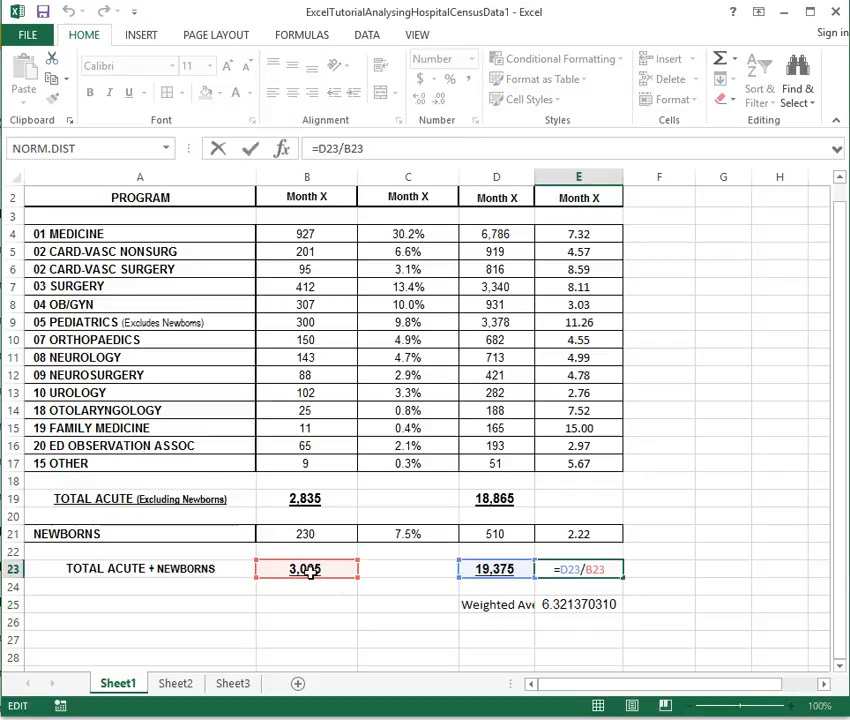
{"action": "key", "text": "Escape"}
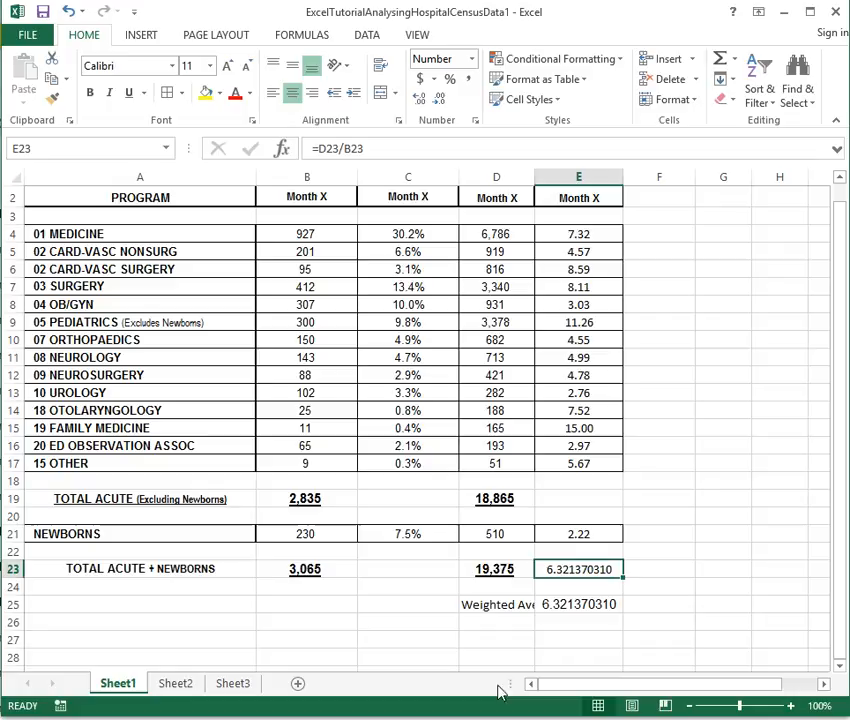
{"action": "double_click", "coordinate": [572, 604]}
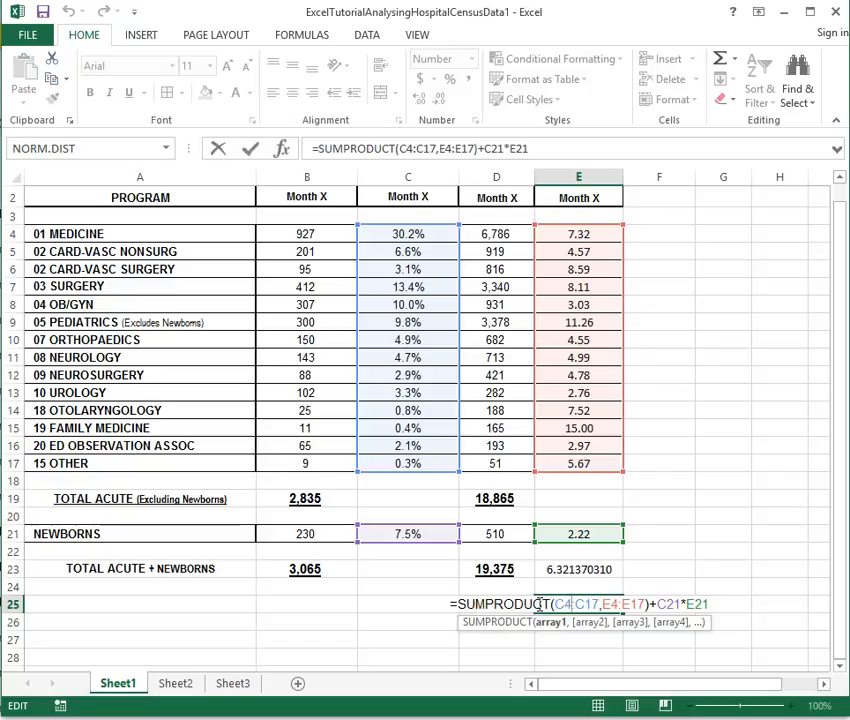
Exit E25 leaving =SUMPRODUCT(C4:C17,E4:E17)+C21*E21 unchanged at 6.321370310
{"action": "key", "text": "ctrl+Return"}
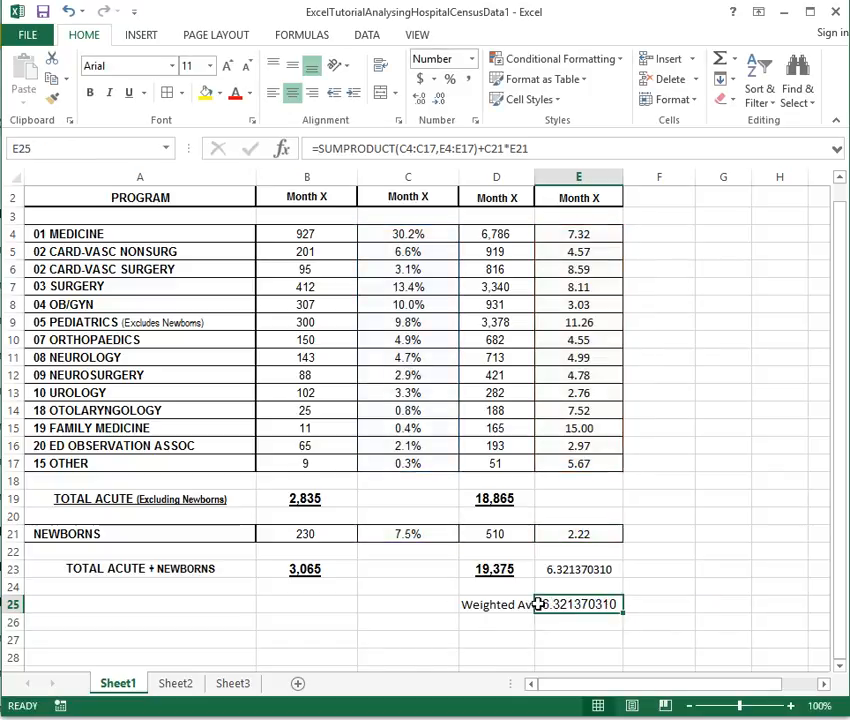